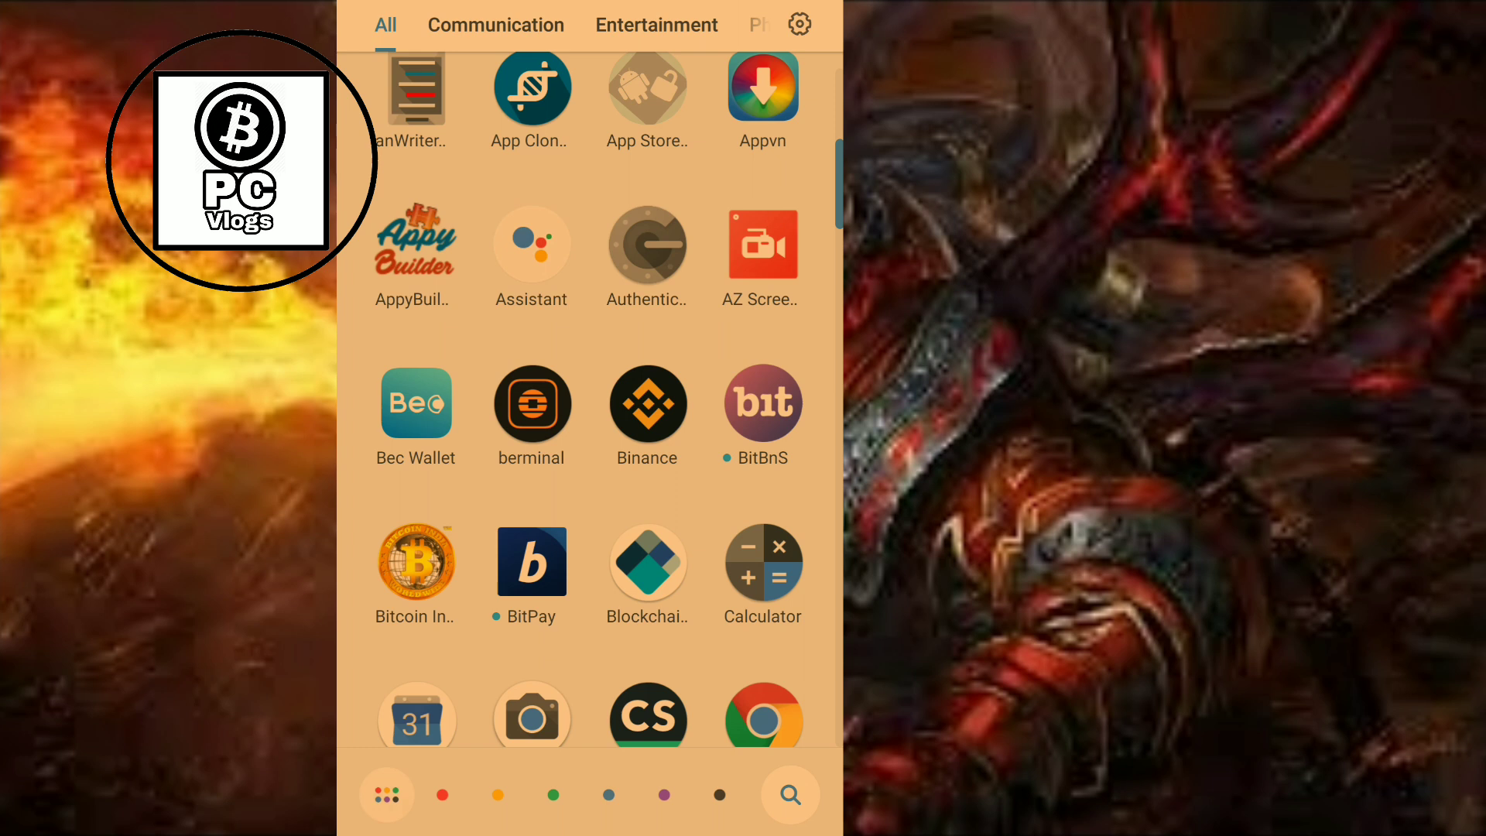
{"action": "scroll", "coordinate": [609, 400], "scroll_direction": "up", "scroll_amount": 3}
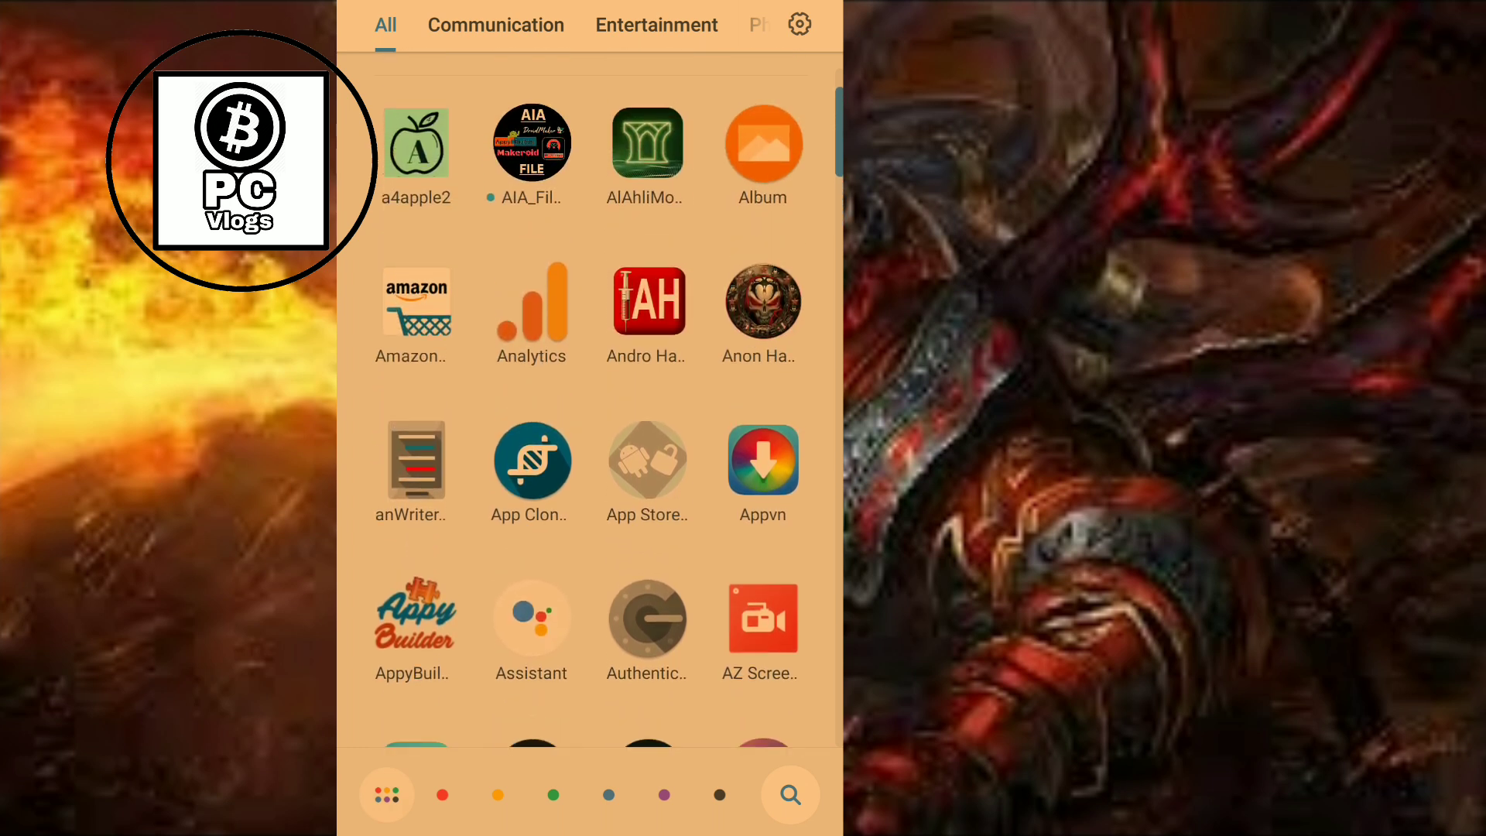
{"action": "scroll", "coordinate": [609, 400], "scroll_direction": "down", "scroll_amount": 1}
{"action": "scroll", "coordinate": [610, 401], "scroll_direction": "down", "scroll_amount": 1}
{"action": "scroll", "coordinate": [610, 401], "scroll_direction": "down", "scroll_amount": 1}
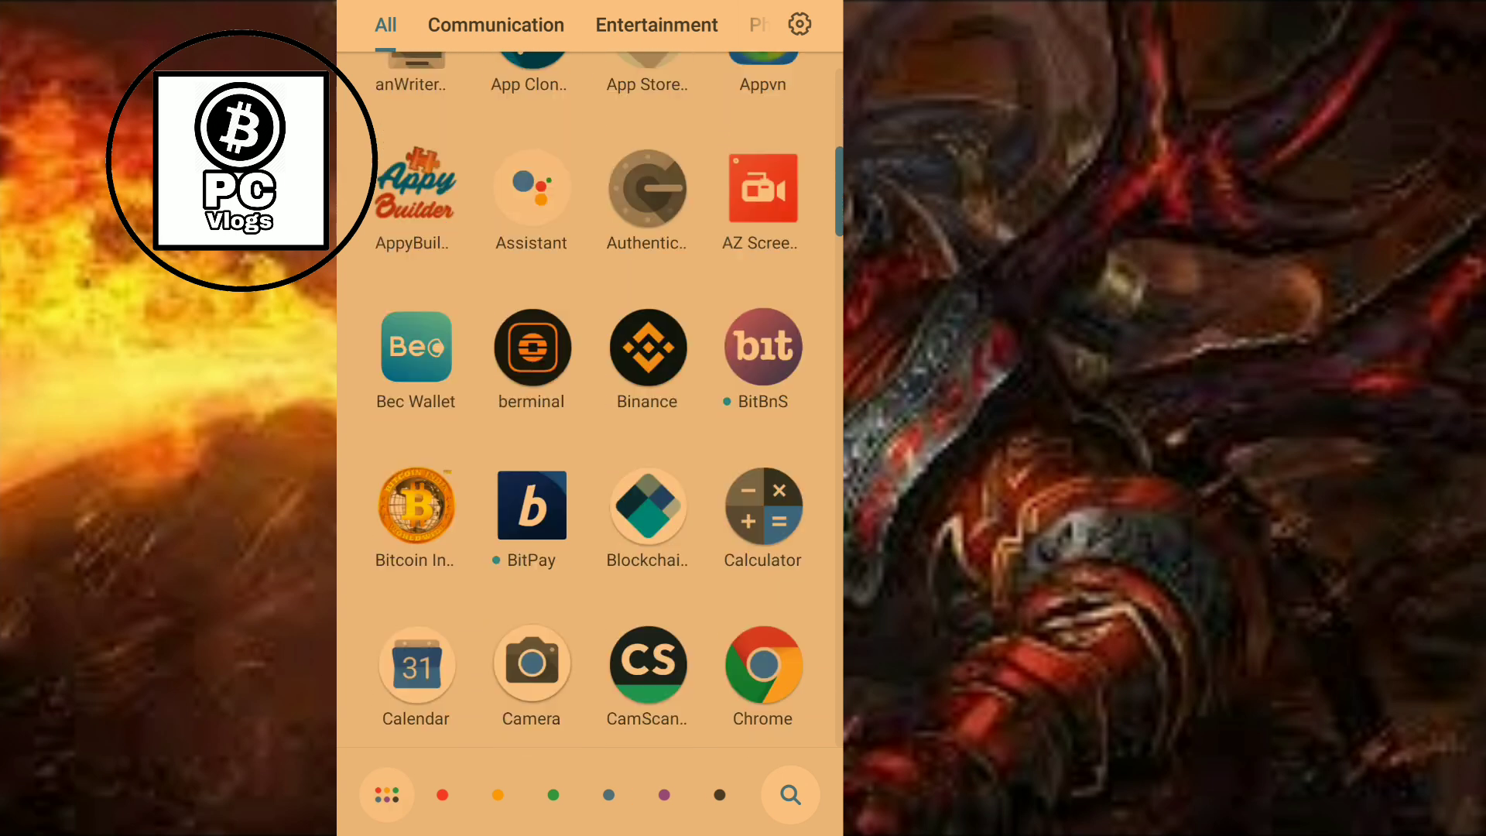
{"action": "scroll", "coordinate": [609, 401], "scroll_direction": "down", "scroll_amount": 1}
{"action": "scroll", "coordinate": [609, 401], "scroll_direction": "down", "scroll_amount": 1}
{"action": "scroll", "coordinate": [610, 401], "scroll_direction": "down", "scroll_amount": 1}
{"action": "scroll", "coordinate": [610, 400], "scroll_direction": "down", "scroll_amount": 1}
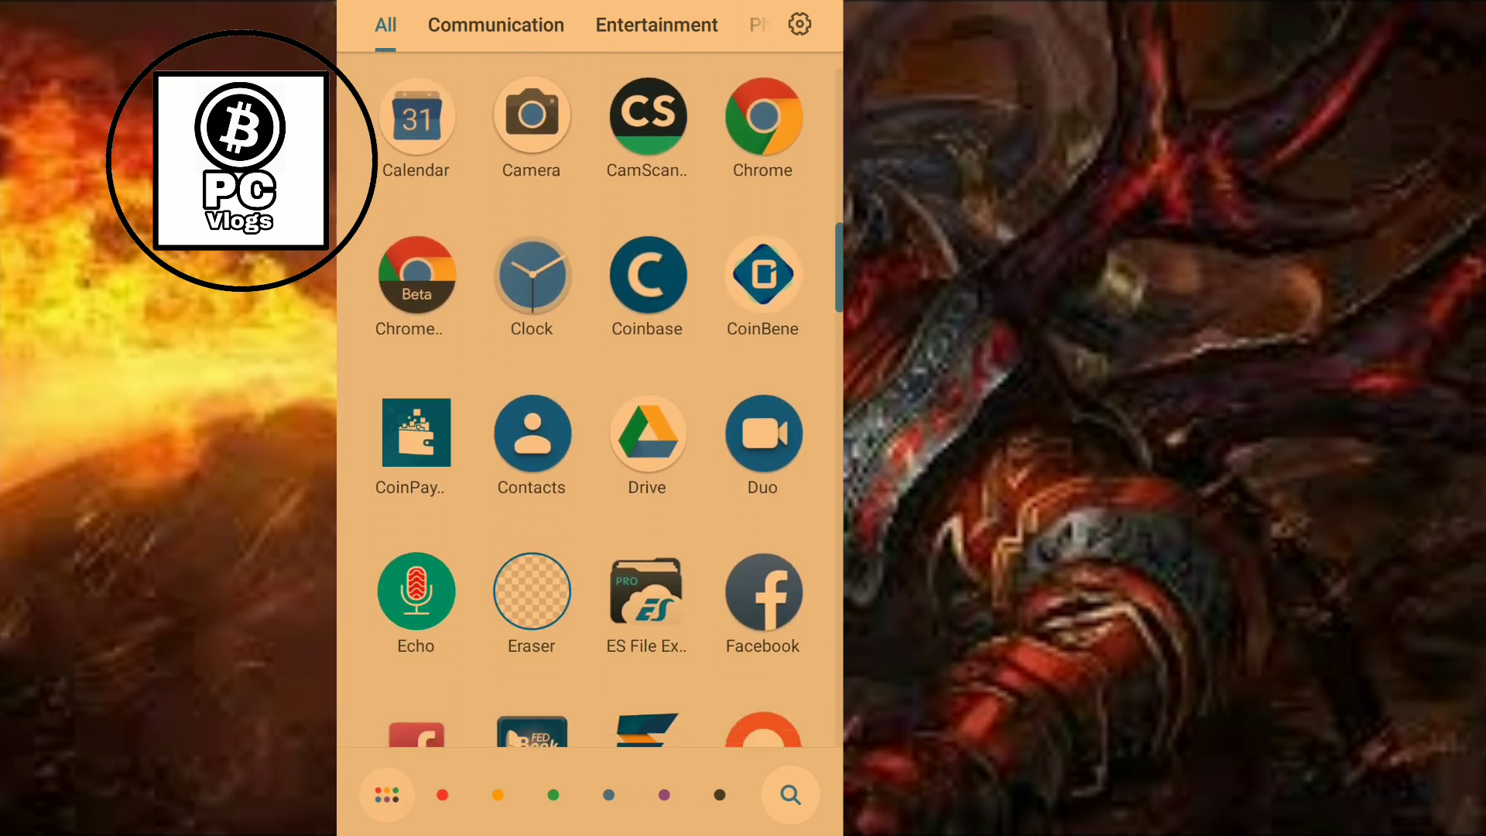
{"action": "scroll", "coordinate": [609, 400], "scroll_direction": "down", "scroll_amount": 1}
{"action": "scroll", "coordinate": [609, 400], "scroll_direction": "down", "scroll_amount": 1}
{"action": "scroll", "coordinate": [610, 401], "scroll_direction": "down", "scroll_amount": 1}
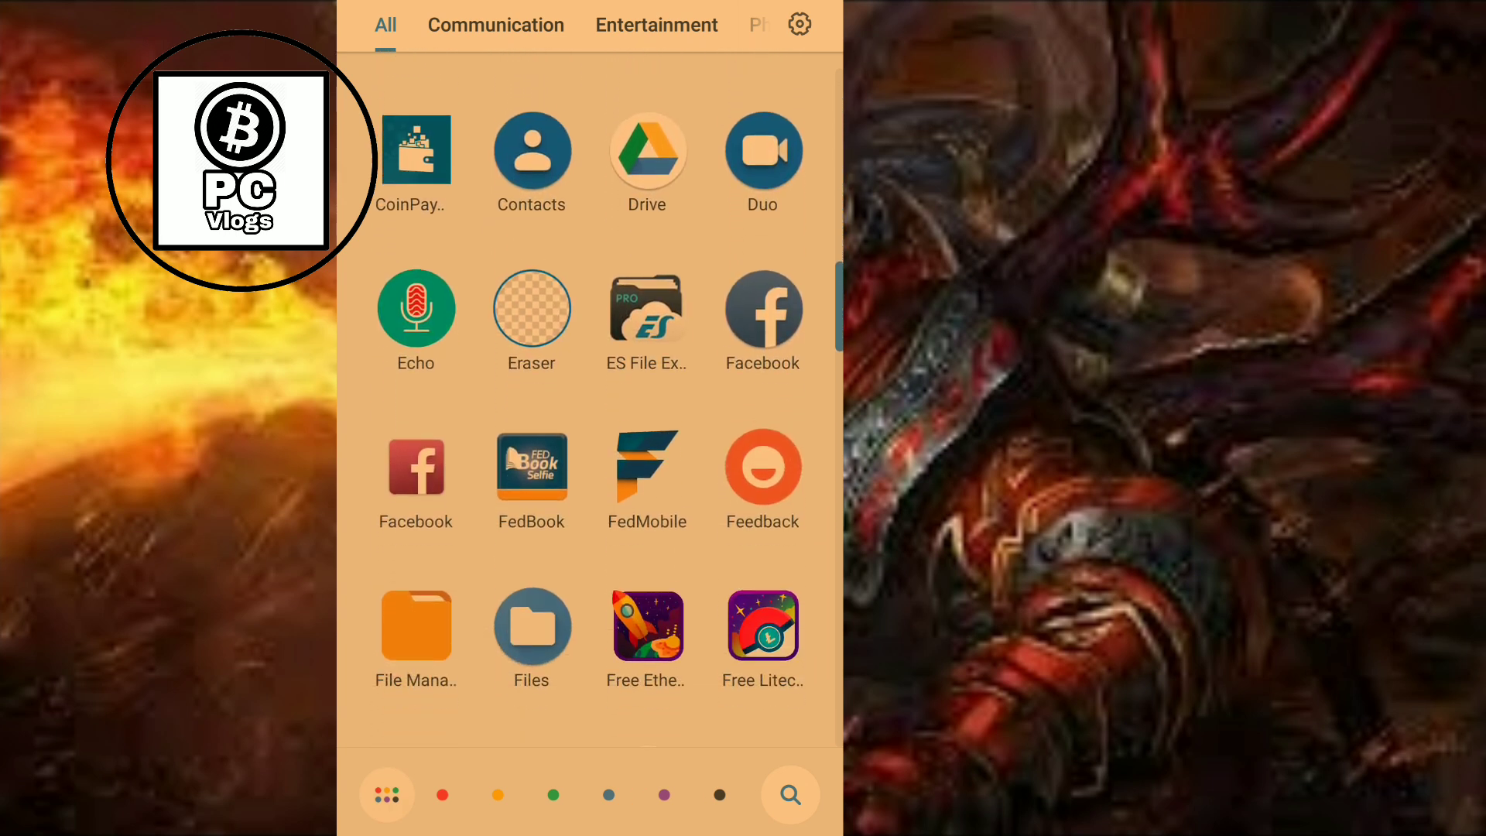
{"action": "scroll", "coordinate": [589, 400], "scroll_direction": "up", "scroll_amount": 1}
{"action": "scroll", "coordinate": [589, 400], "scroll_direction": "up", "scroll_amount": 3}
{"action": "scroll", "coordinate": [588, 400], "scroll_direction": "up", "scroll_amount": 3}
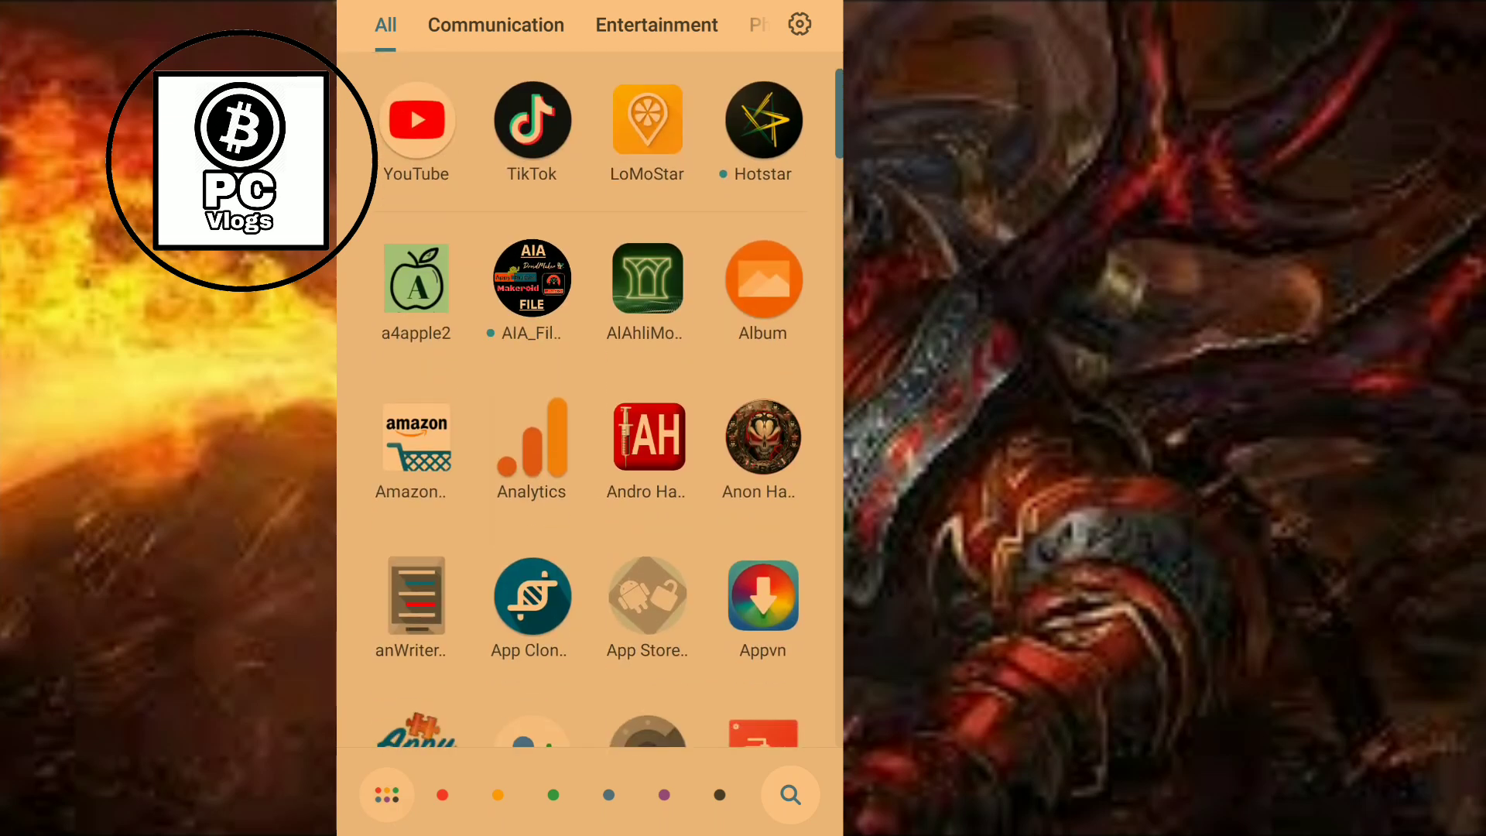
{"action": "scroll", "coordinate": [589, 399], "scroll_direction": "down", "scroll_amount": 1}
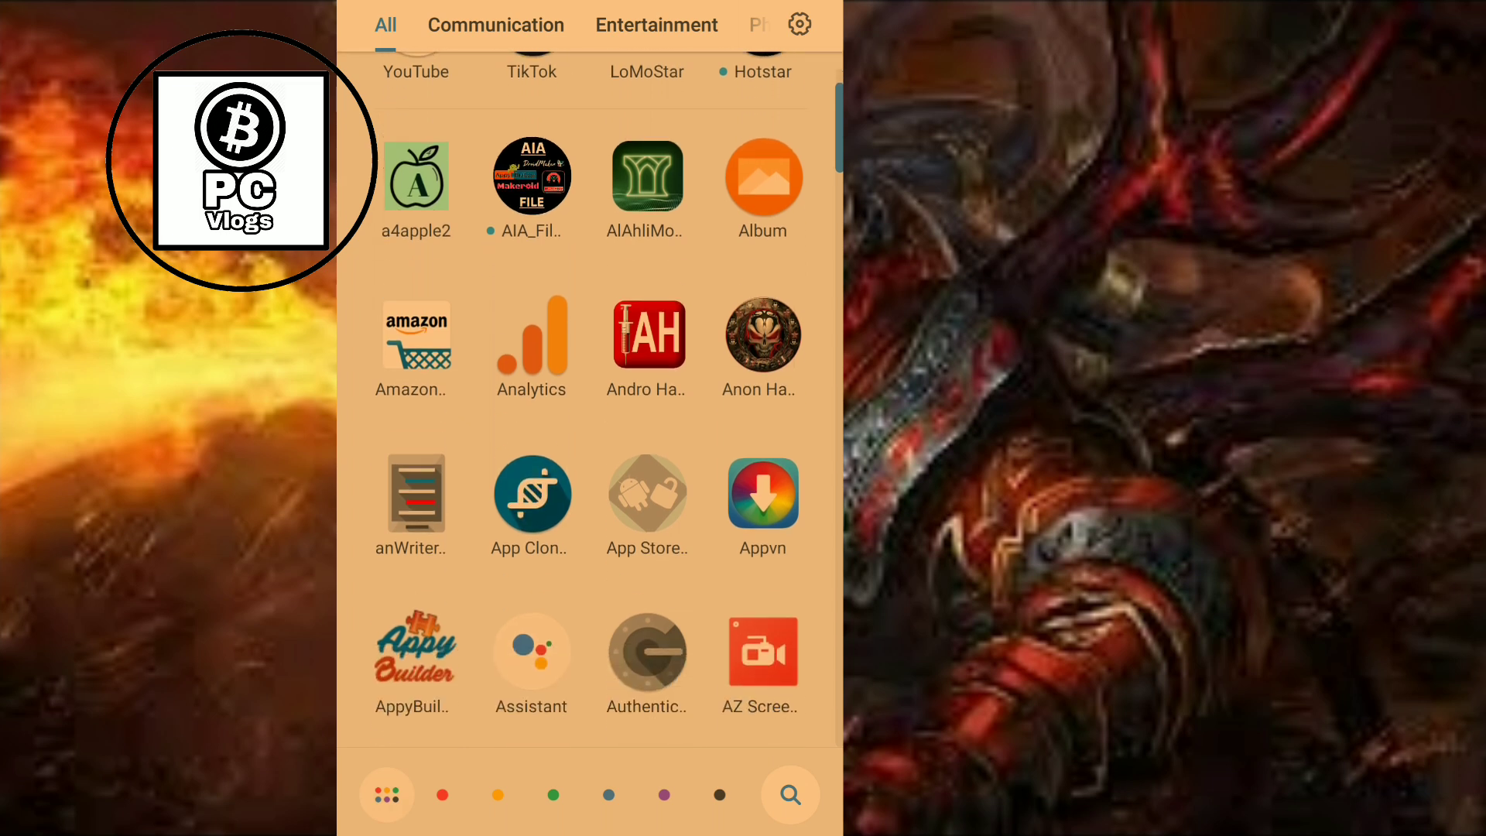
{"action": "scroll", "coordinate": [589, 399], "scroll_direction": "down", "scroll_amount": 1}
{"action": "scroll", "coordinate": [589, 399], "scroll_direction": "down", "scroll_amount": 1}
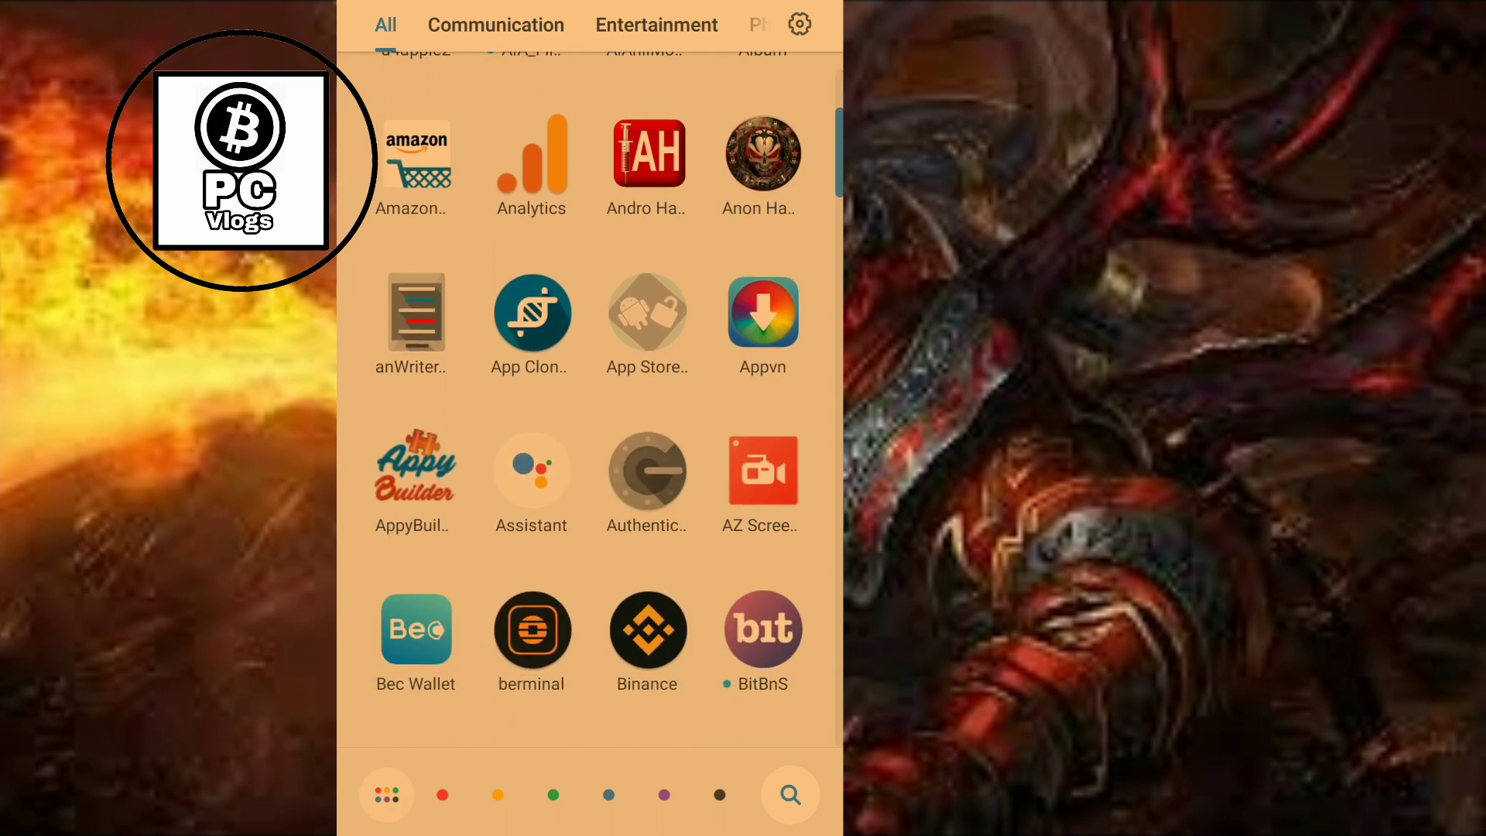
{"action": "scroll", "coordinate": [589, 400], "scroll_direction": "down", "scroll_amount": 1}
{"action": "scroll", "coordinate": [588, 400], "scroll_direction": "down", "scroll_amount": 1}
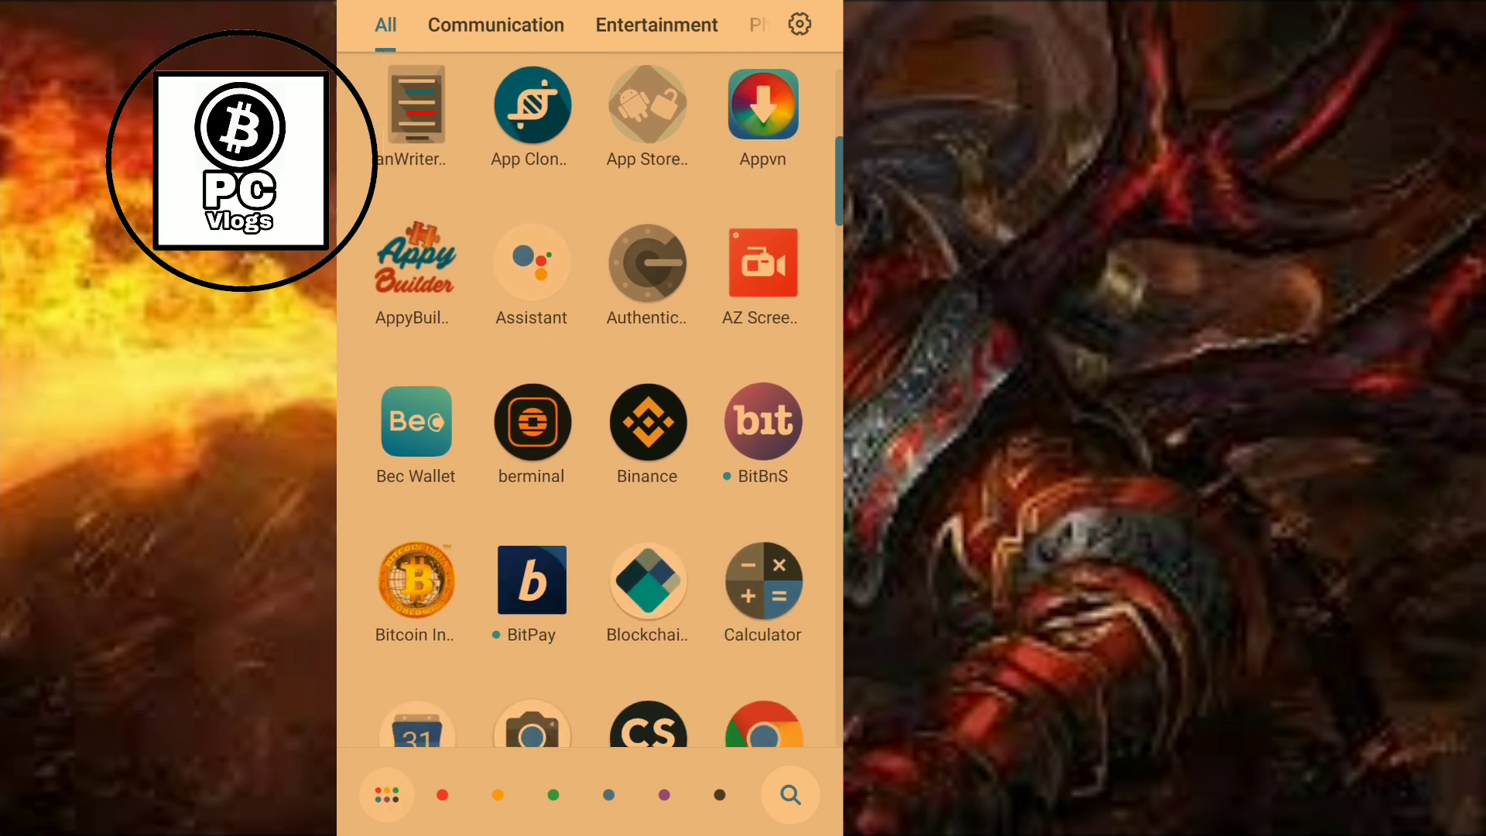
{"action": "scroll", "coordinate": [589, 400], "scroll_direction": "down", "scroll_amount": 2}
{"action": "scroll", "coordinate": [588, 400], "scroll_direction": "down", "scroll_amount": 2}
{"action": "scroll", "coordinate": [588, 400], "scroll_direction": "down", "scroll_amount": 1}
{"action": "scroll", "coordinate": [589, 399], "scroll_direction": "down", "scroll_amount": 1}
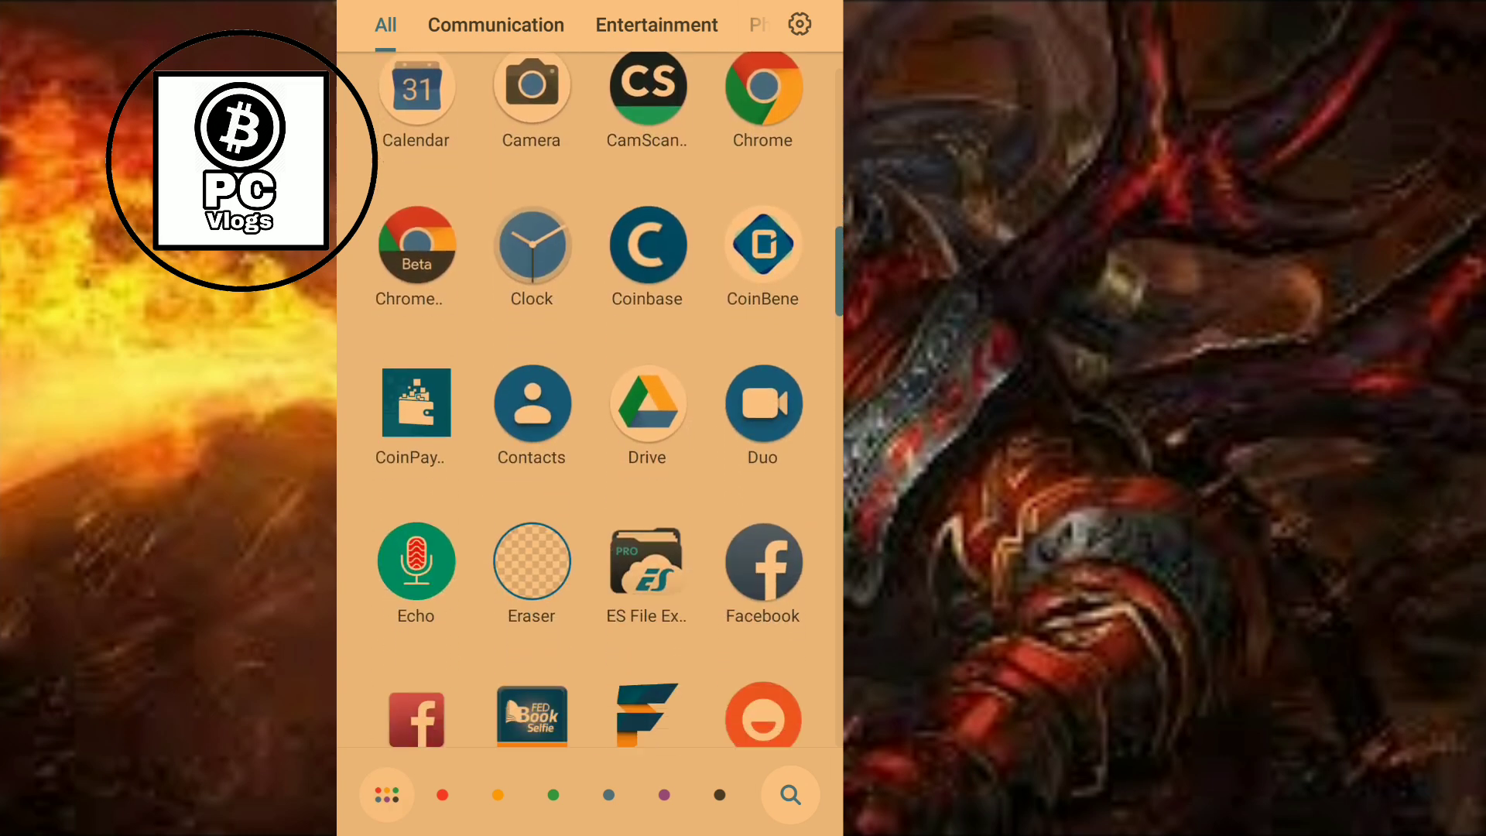
{"action": "scroll", "coordinate": [589, 400], "scroll_direction": "down", "scroll_amount": 2}
{"action": "scroll", "coordinate": [589, 400], "scroll_direction": "down", "scroll_amount": 2}
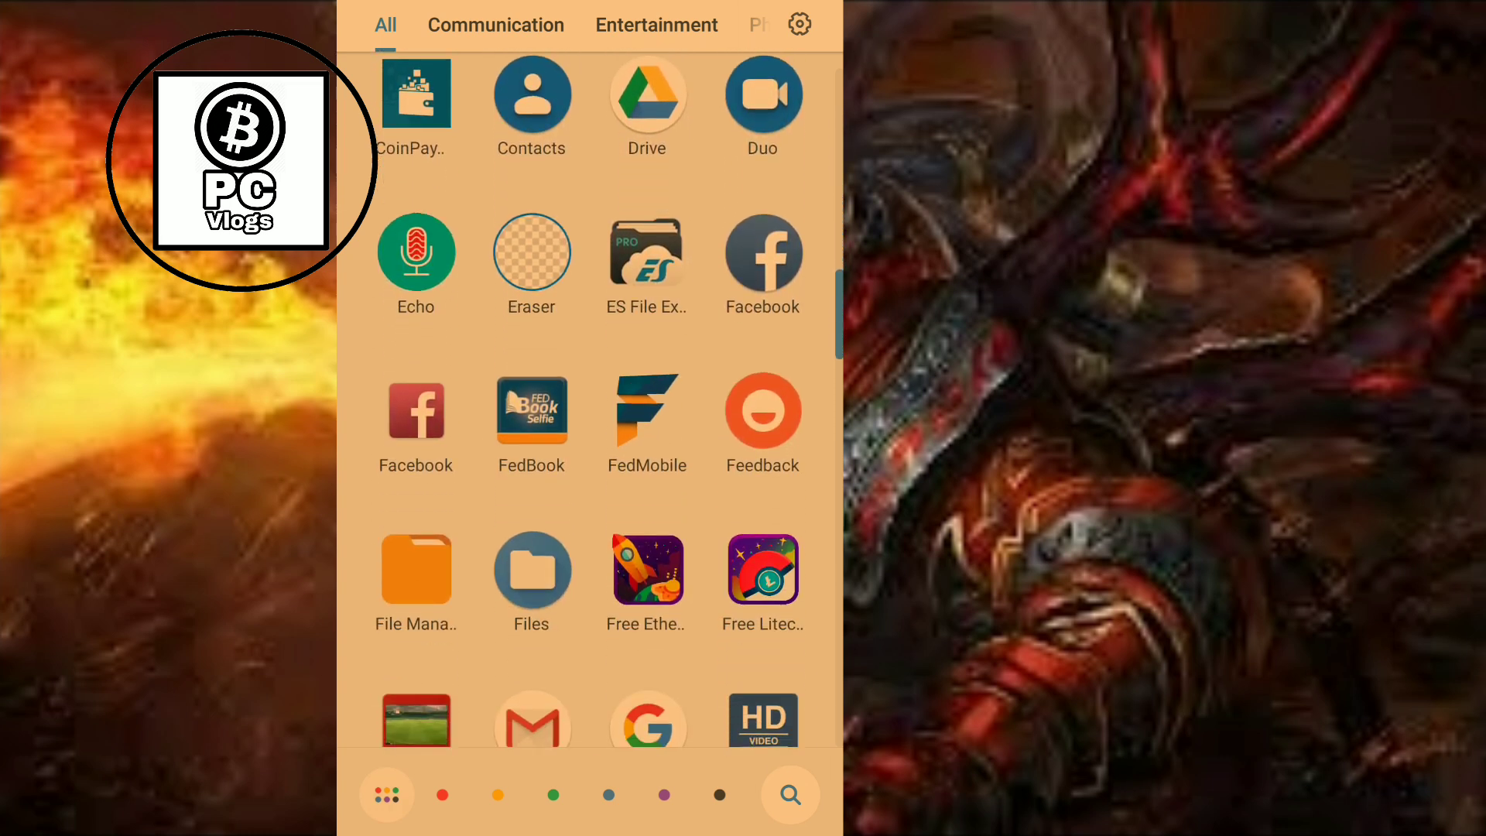
{"action": "scroll", "coordinate": [588, 399], "scroll_direction": "down", "scroll_amount": 1}
{"action": "scroll", "coordinate": [588, 400], "scroll_direction": "down", "scroll_amount": 1}
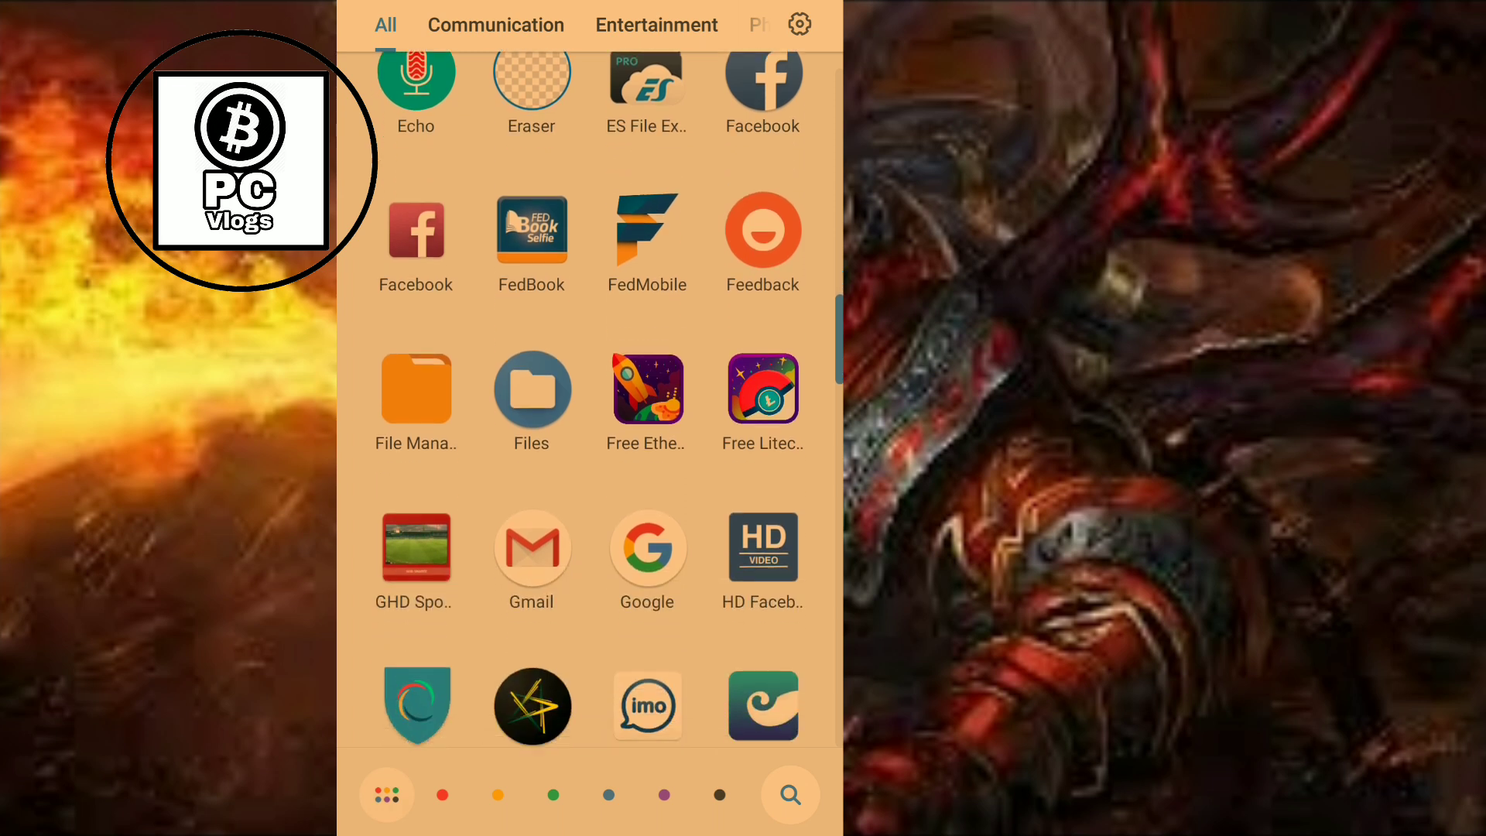
{"action": "scroll", "coordinate": [588, 400], "scroll_direction": "down", "scroll_amount": 1}
{"action": "scroll", "coordinate": [588, 399], "scroll_direction": "down", "scroll_amount": 2}
{"action": "scroll", "coordinate": [589, 400], "scroll_direction": "down", "scroll_amount": 1}
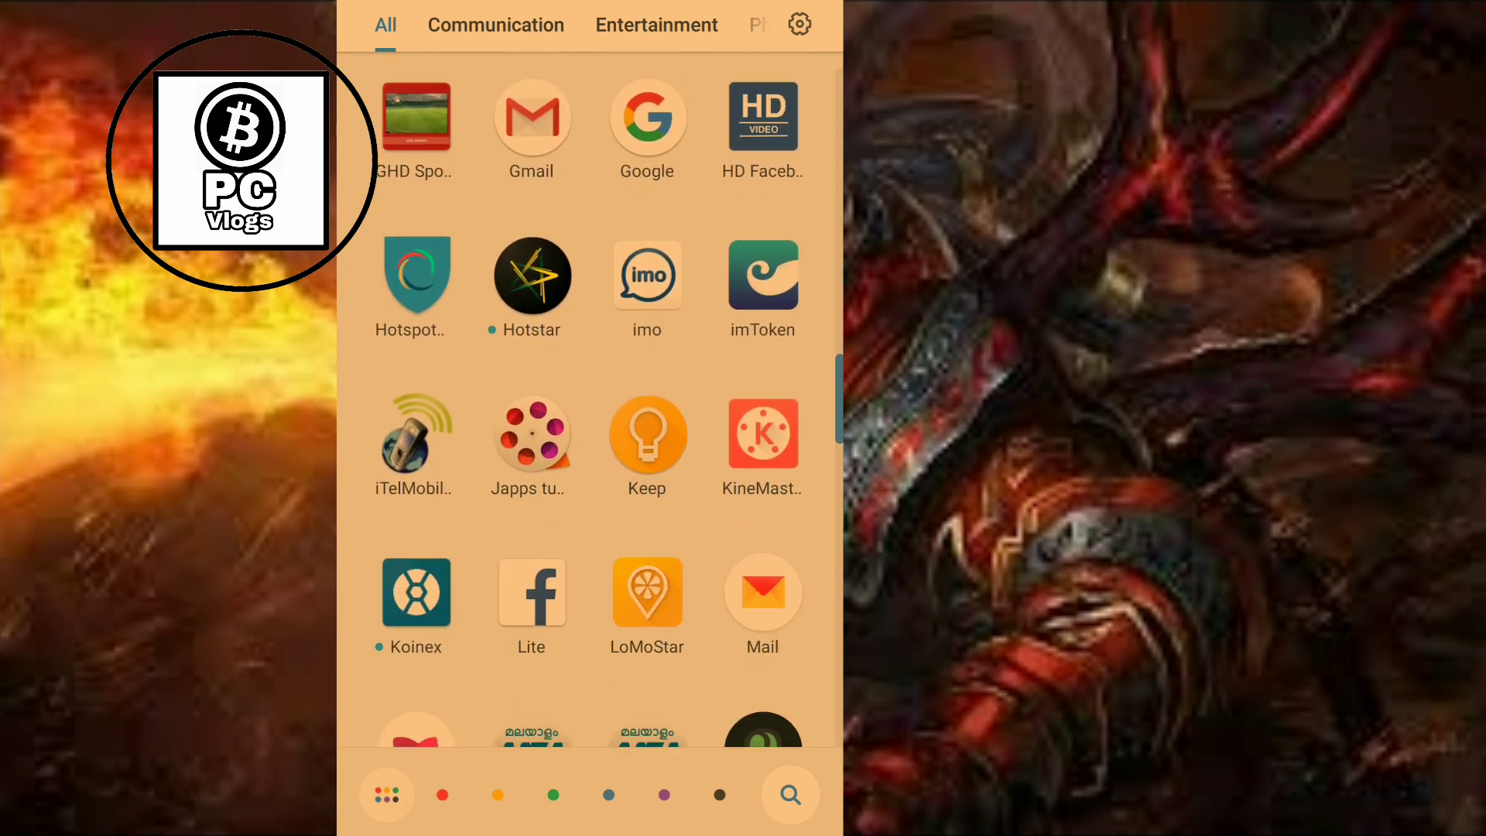
{"action": "scroll", "coordinate": [588, 399], "scroll_direction": "down", "scroll_amount": 1}
{"action": "scroll", "coordinate": [588, 400], "scroll_direction": "down", "scroll_amount": 1}
{"action": "scroll", "coordinate": [588, 399], "scroll_direction": "down", "scroll_amount": 1}
{"action": "scroll", "coordinate": [589, 399], "scroll_direction": "down", "scroll_amount": 1}
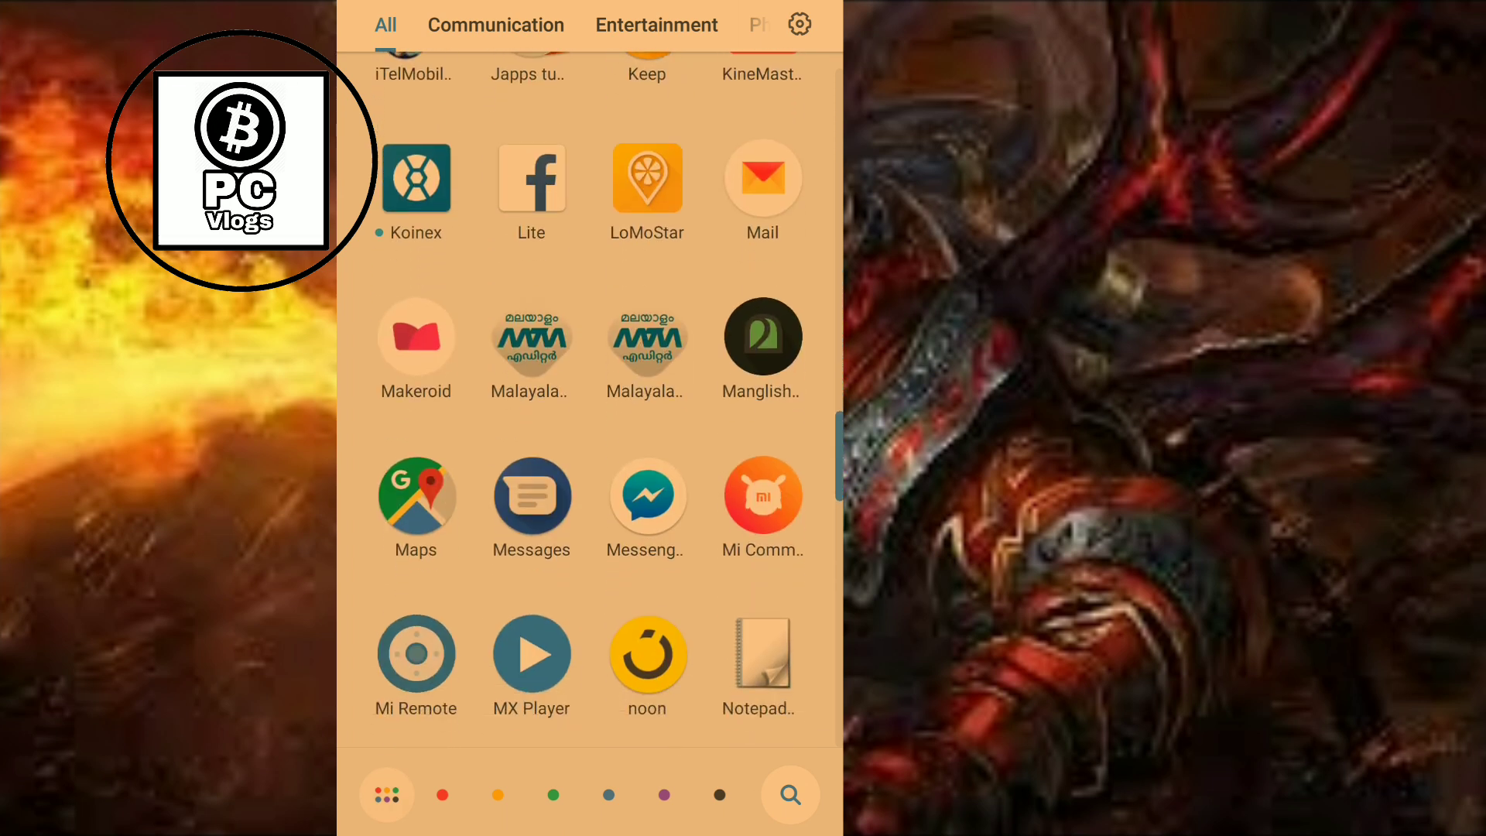
{"action": "scroll", "coordinate": [589, 400], "scroll_direction": "up", "scroll_amount": 1}
{"action": "scroll", "coordinate": [588, 399], "scroll_direction": "up", "scroll_amount": 2}
{"action": "scroll", "coordinate": [588, 399], "scroll_direction": "up", "scroll_amount": 2}
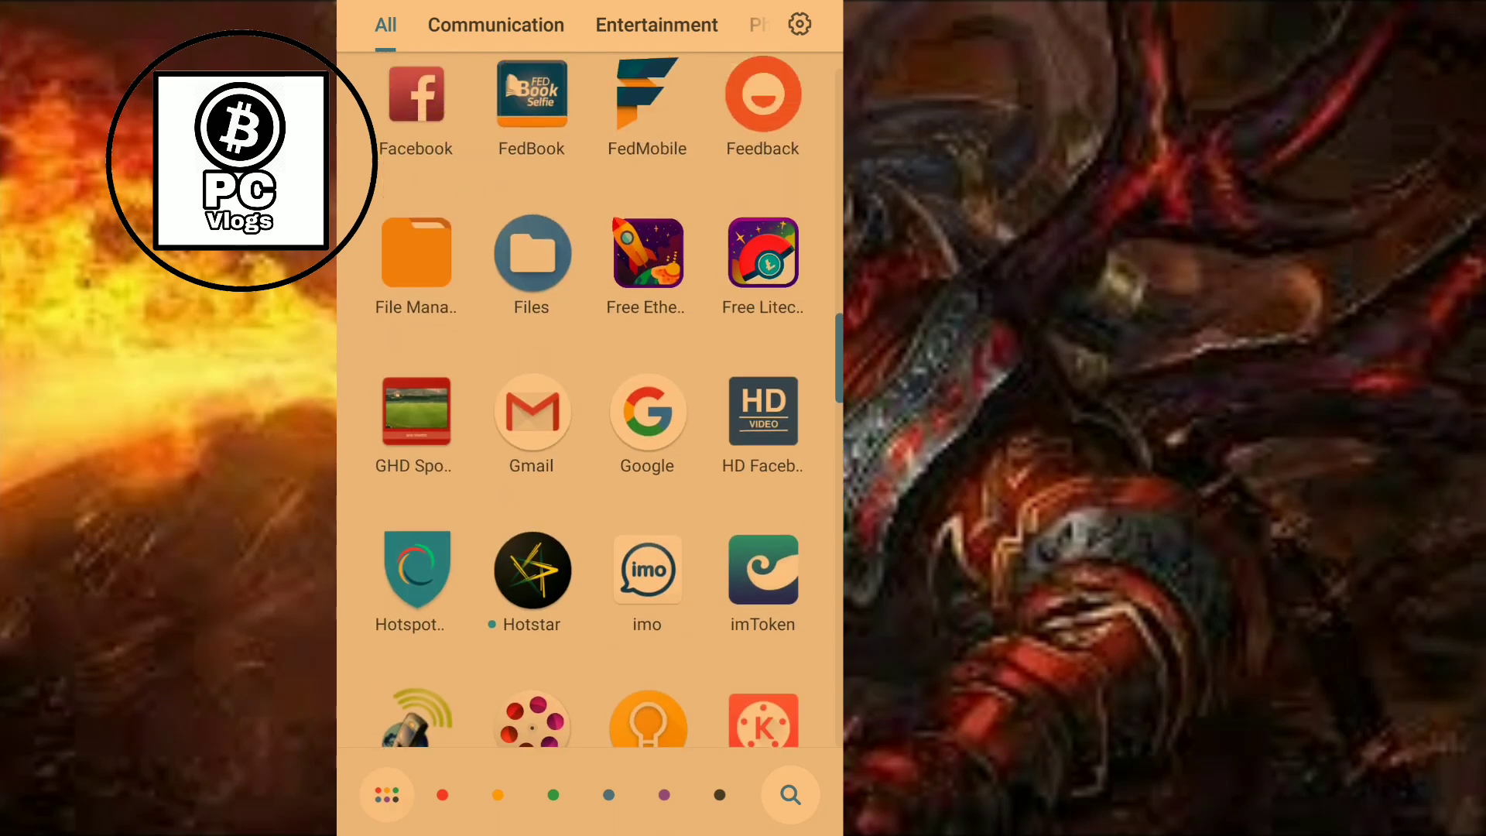
{"action": "scroll", "coordinate": [589, 400], "scroll_direction": "up", "scroll_amount": 1}
{"action": "scroll", "coordinate": [589, 399], "scroll_direction": "up", "scroll_amount": 1}
{"action": "scroll", "coordinate": [588, 399], "scroll_direction": "up", "scroll_amount": 1}
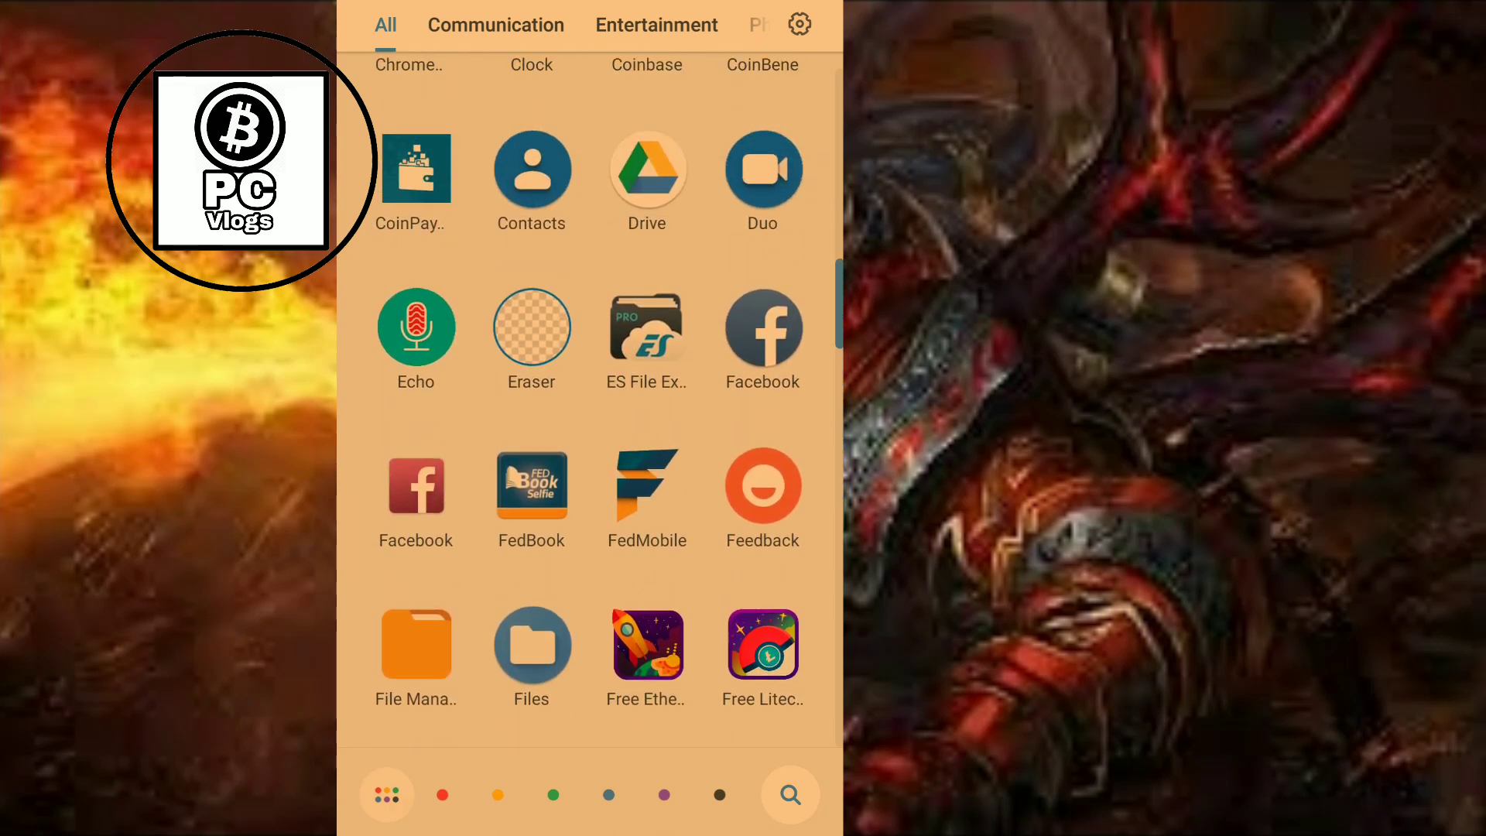
{"action": "scroll", "coordinate": [589, 399], "scroll_direction": "up", "scroll_amount": 2}
{"action": "scroll", "coordinate": [589, 399], "scroll_direction": "up", "scroll_amount": 1}
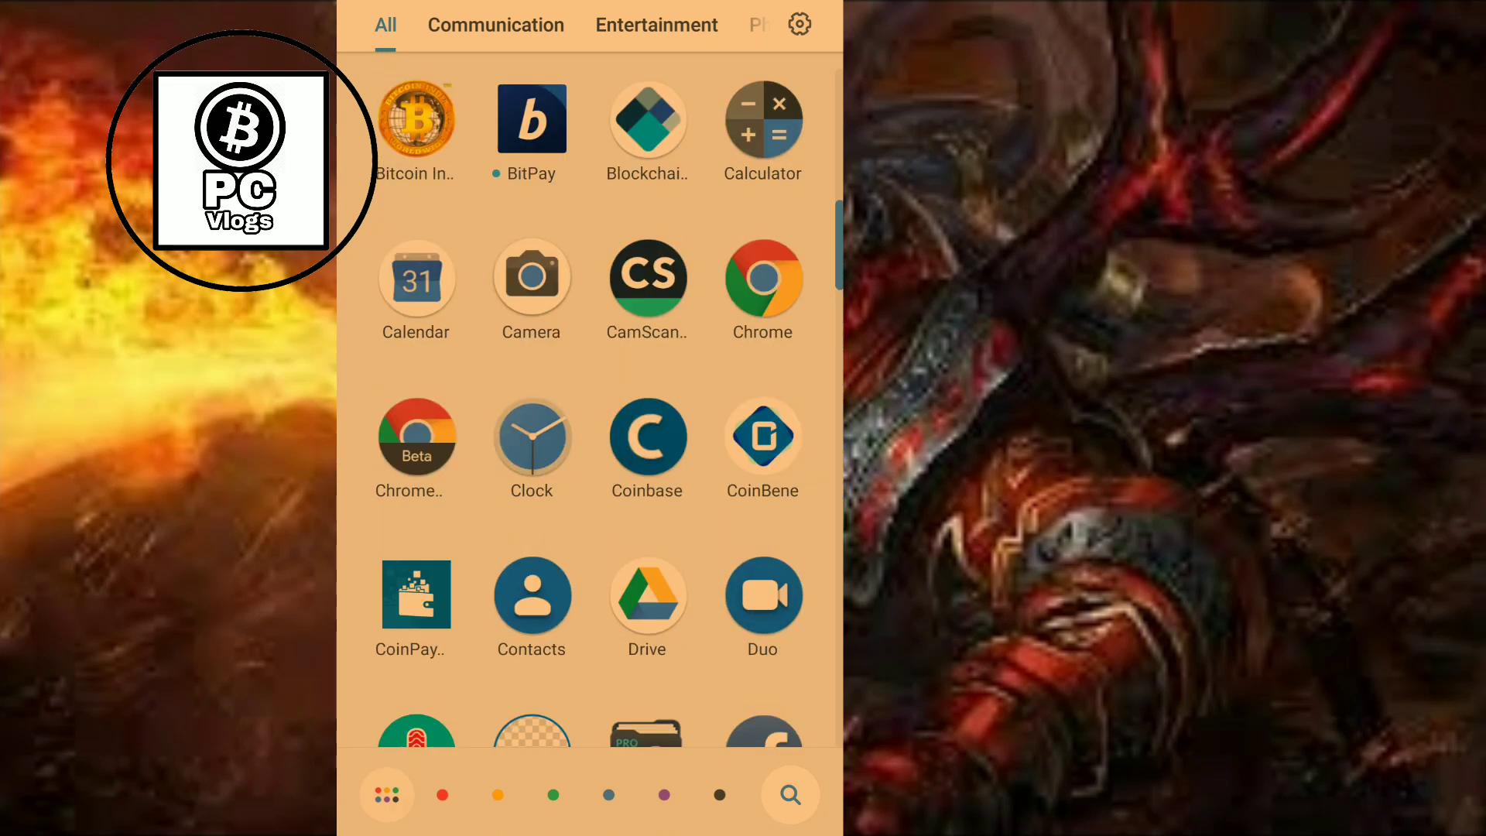
{"action": "scroll", "coordinate": [589, 399], "scroll_direction": "down", "scroll_amount": 1}
{"action": "scroll", "coordinate": [588, 400], "scroll_direction": "down", "scroll_amount": 2}
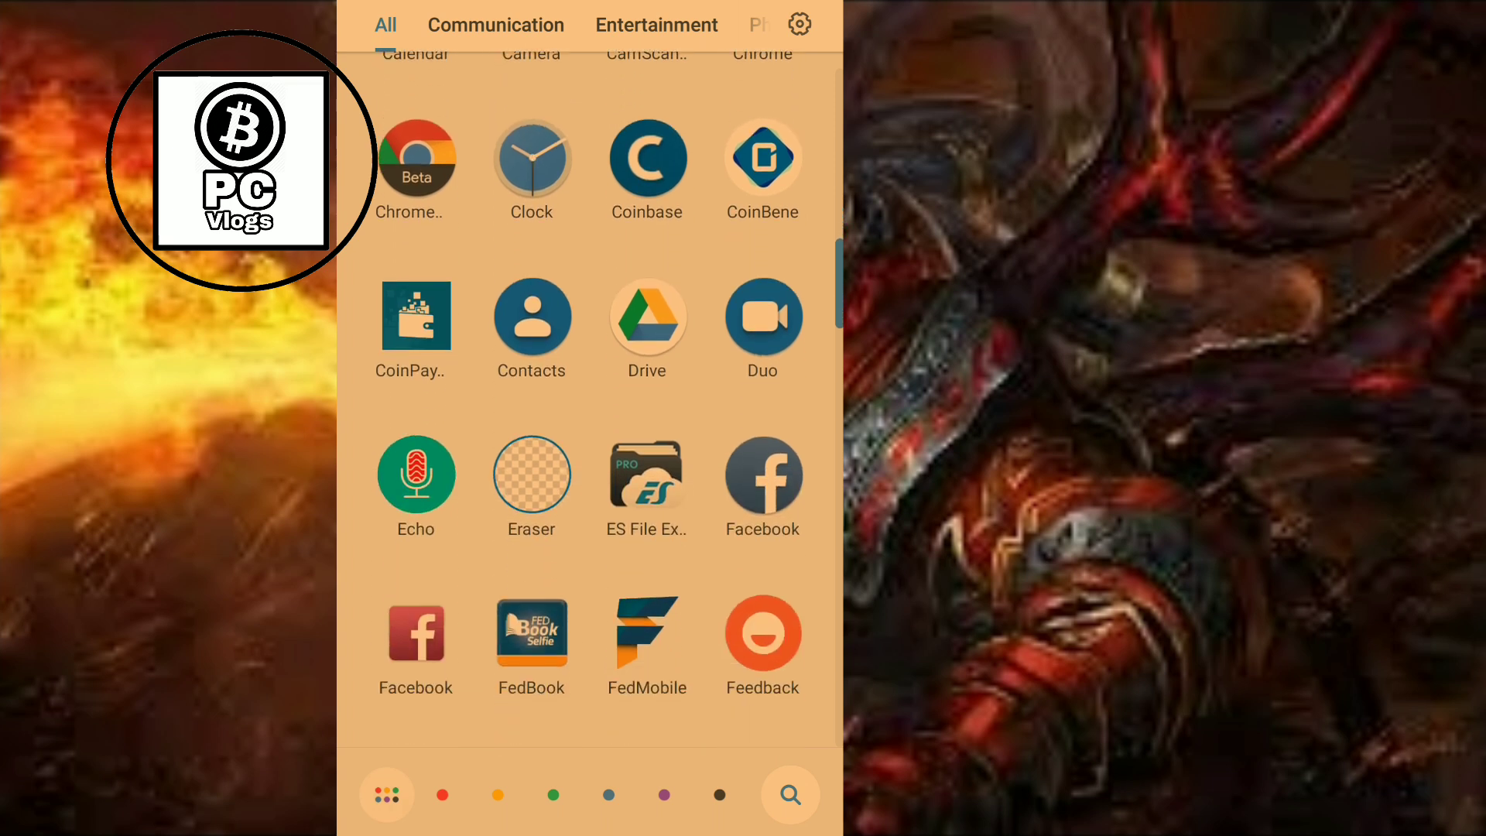
{"action": "scroll", "coordinate": [589, 399], "scroll_direction": "down", "scroll_amount": 2}
{"action": "scroll", "coordinate": [589, 400], "scroll_direction": "down", "scroll_amount": 2}
{"action": "scroll", "coordinate": [589, 399], "scroll_direction": "down", "scroll_amount": 1}
{"action": "scroll", "coordinate": [589, 400], "scroll_direction": "down", "scroll_amount": 2}
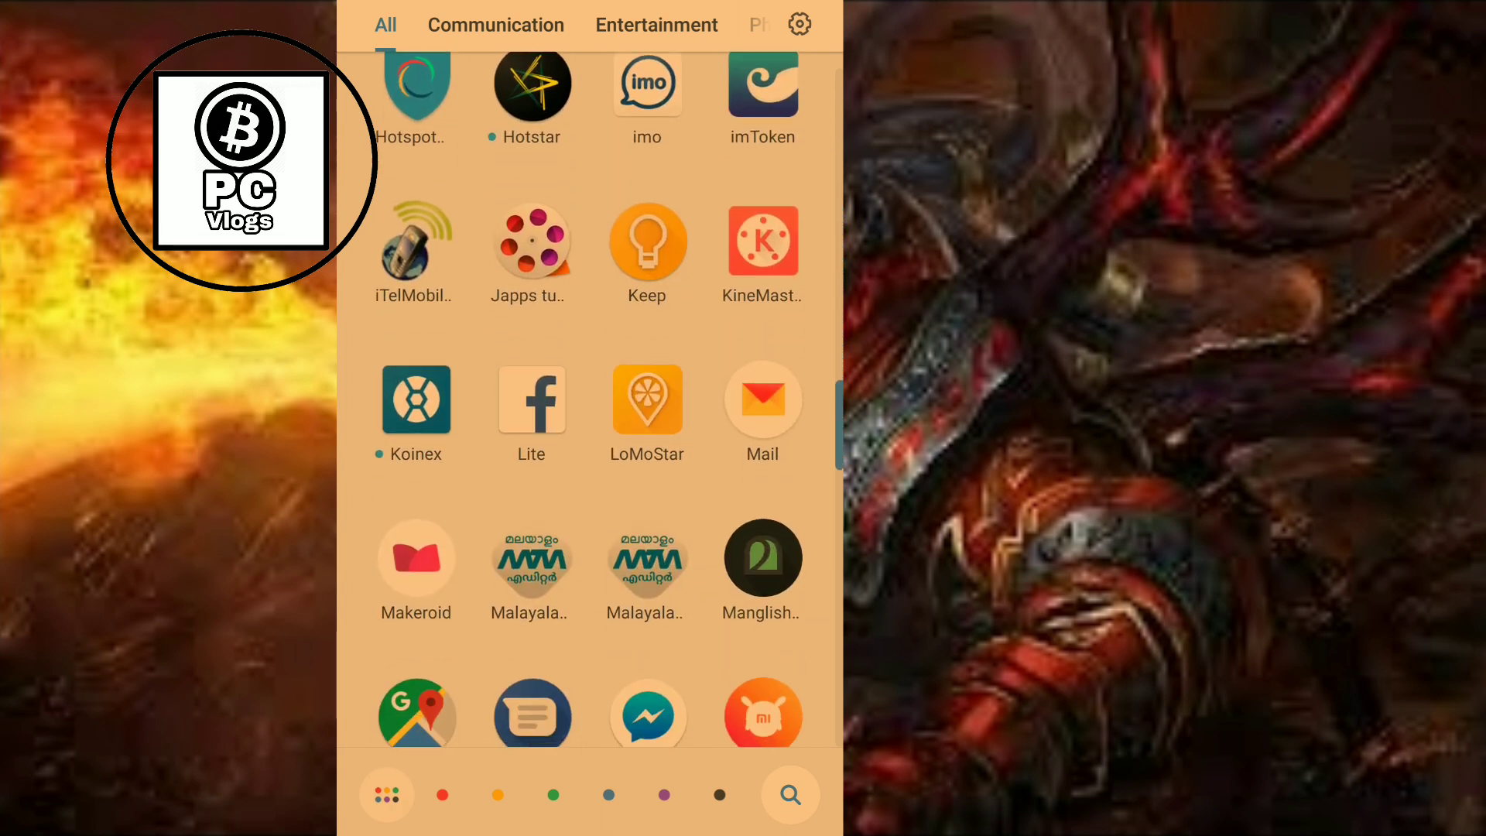
{"action": "scroll", "coordinate": [589, 400], "scroll_direction": "down", "scroll_amount": 2}
{"action": "scroll", "coordinate": [589, 399], "scroll_direction": "down", "scroll_amount": 2}
{"action": "scroll", "coordinate": [588, 399], "scroll_direction": "down", "scroll_amount": 3}
{"action": "scroll", "coordinate": [589, 399], "scroll_direction": "down", "scroll_amount": 1}
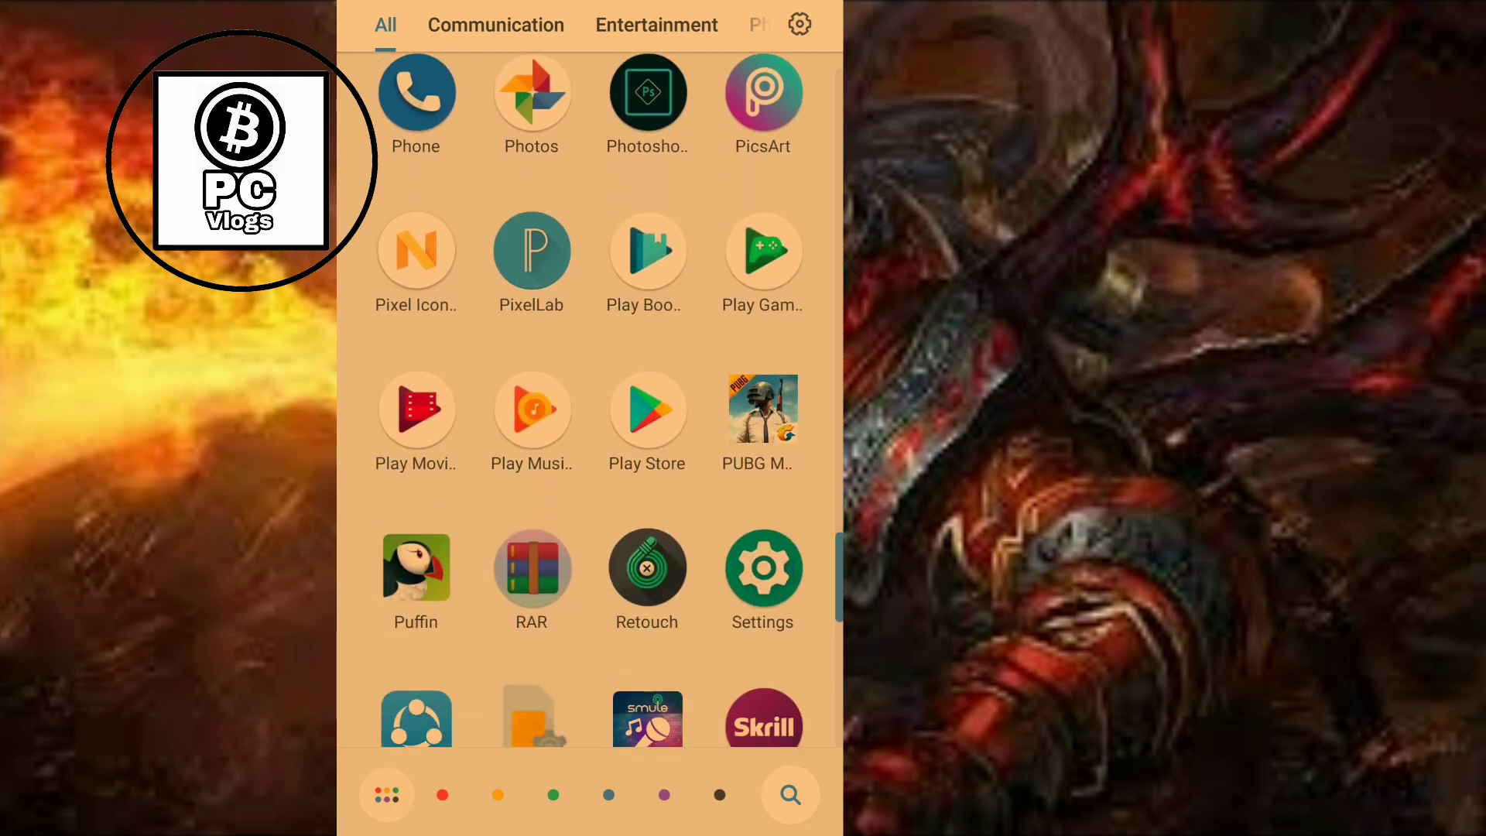
{"action": "scroll", "coordinate": [588, 399], "scroll_direction": "down", "scroll_amount": 1}
{"action": "scroll", "coordinate": [589, 399], "scroll_direction": "down", "scroll_amount": 1}
{"action": "scroll", "coordinate": [588, 400], "scroll_direction": "down", "scroll_amount": 1}
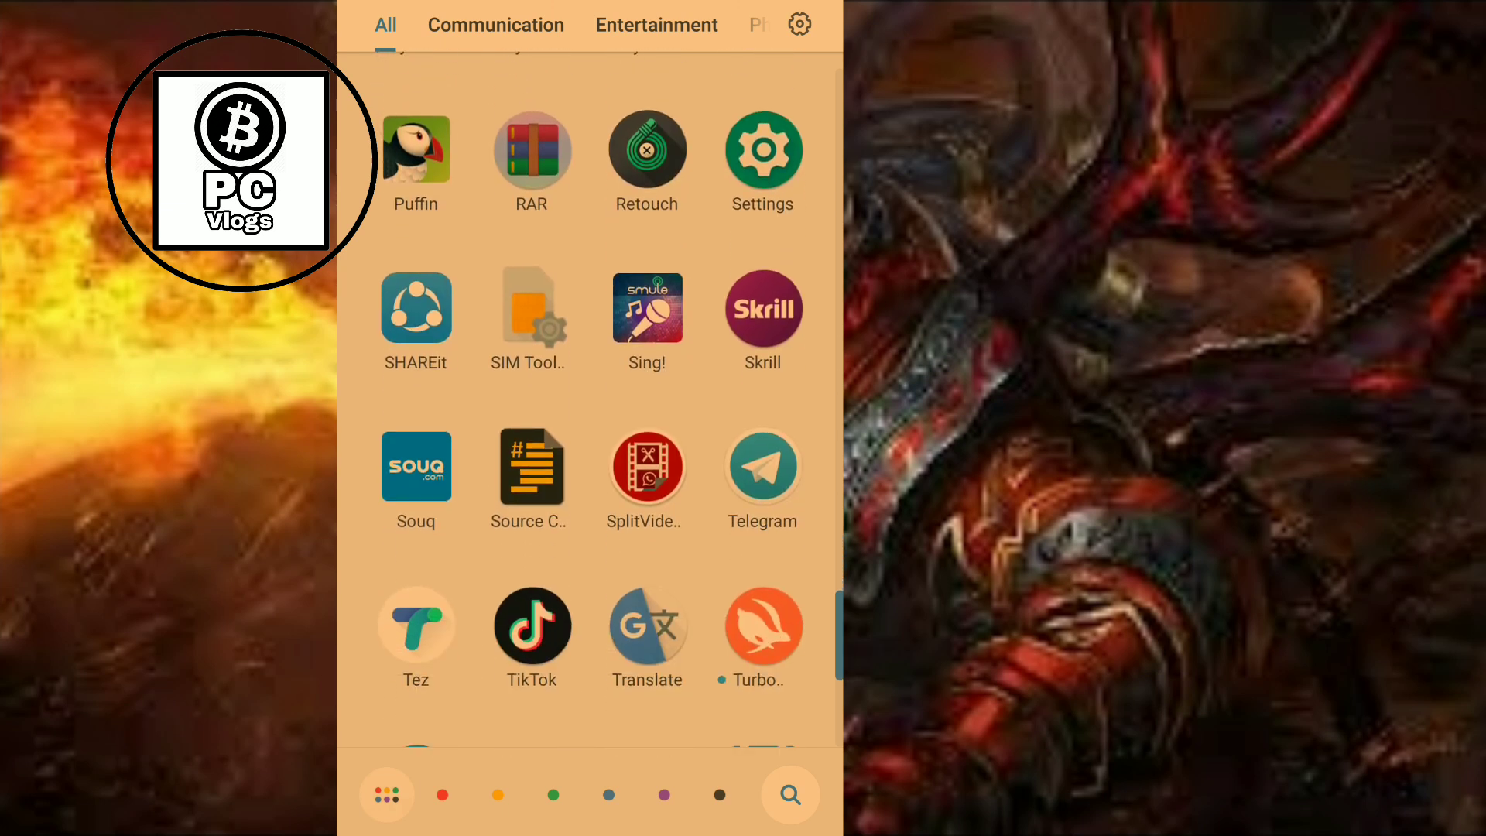
{"action": "scroll", "coordinate": [588, 400], "scroll_direction": "down", "scroll_amount": 1}
{"action": "scroll", "coordinate": [588, 400], "scroll_direction": "up", "scroll_amount": 1}
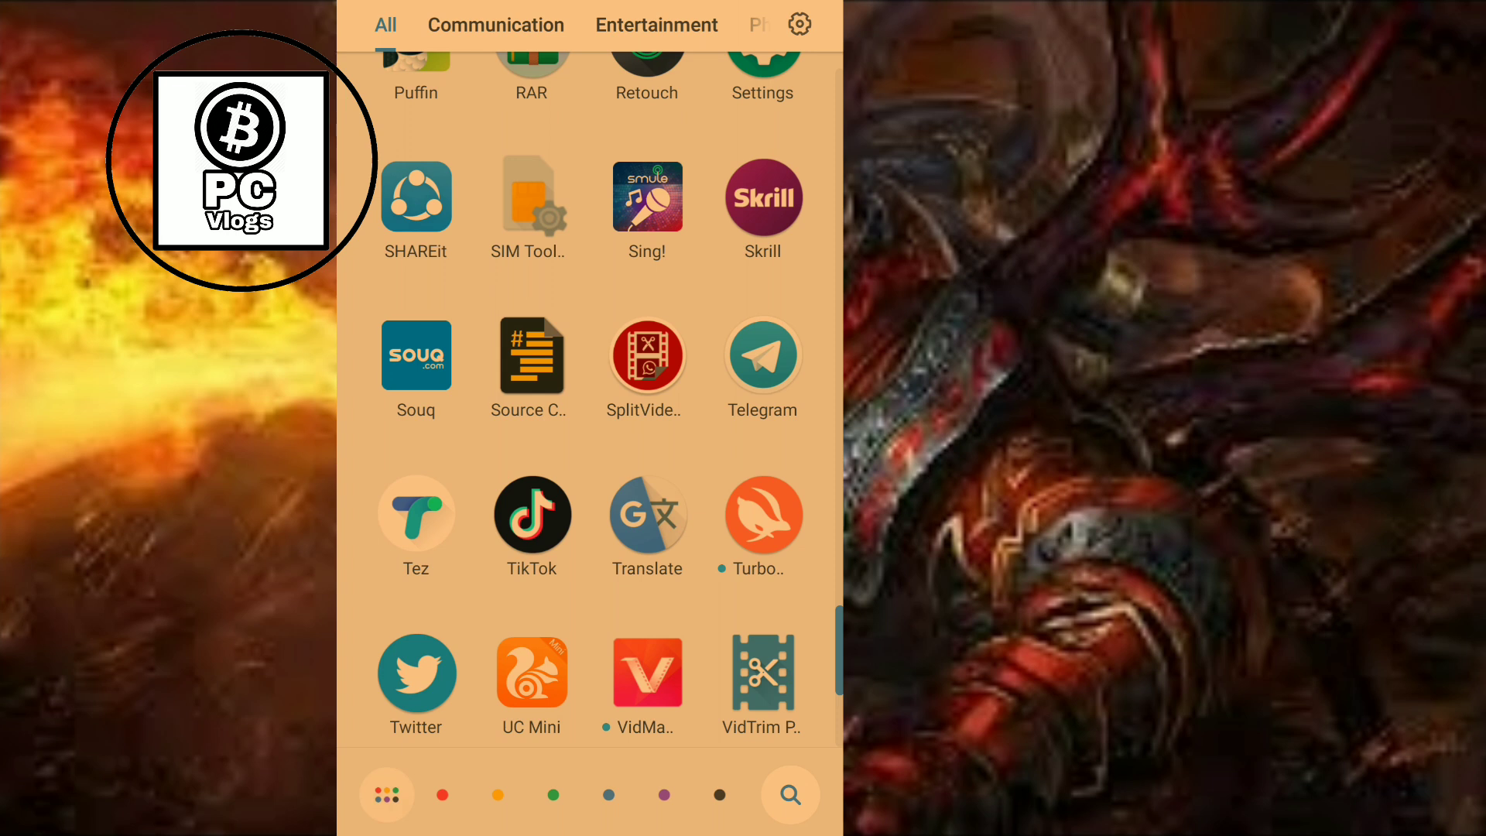
{"action": "scroll", "coordinate": [589, 400], "scroll_direction": "up", "scroll_amount": 1}
{"action": "scroll", "coordinate": [588, 399], "scroll_direction": "up", "scroll_amount": 2}
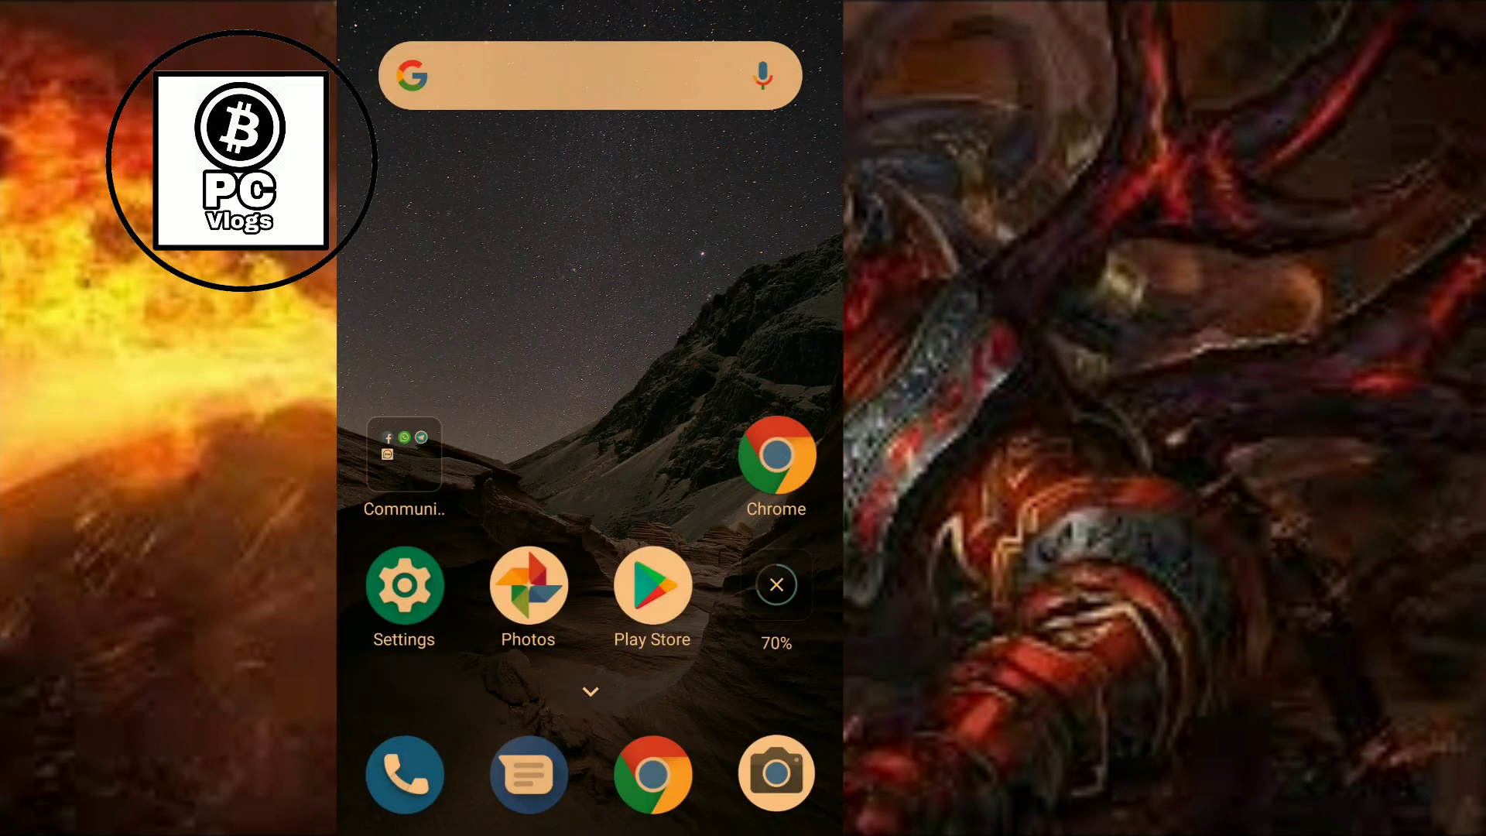
Search Google Play for 'Turb' and open the Turbo VPN – Unlimited Free VPN listing.
{"action": "left_click", "coordinate": [653, 586]}
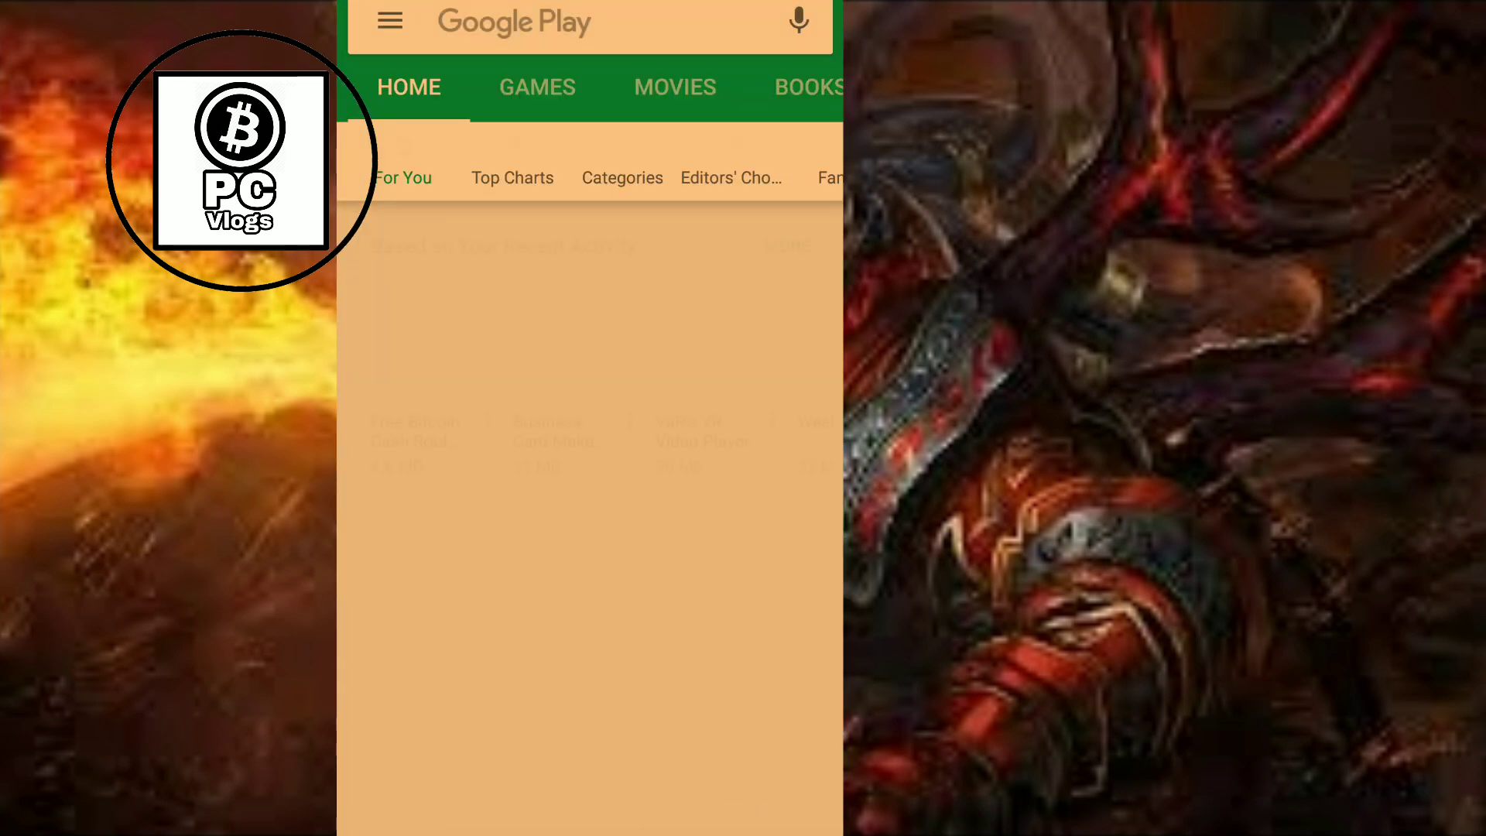
{"action": "left_click", "coordinate": [557, 20]}
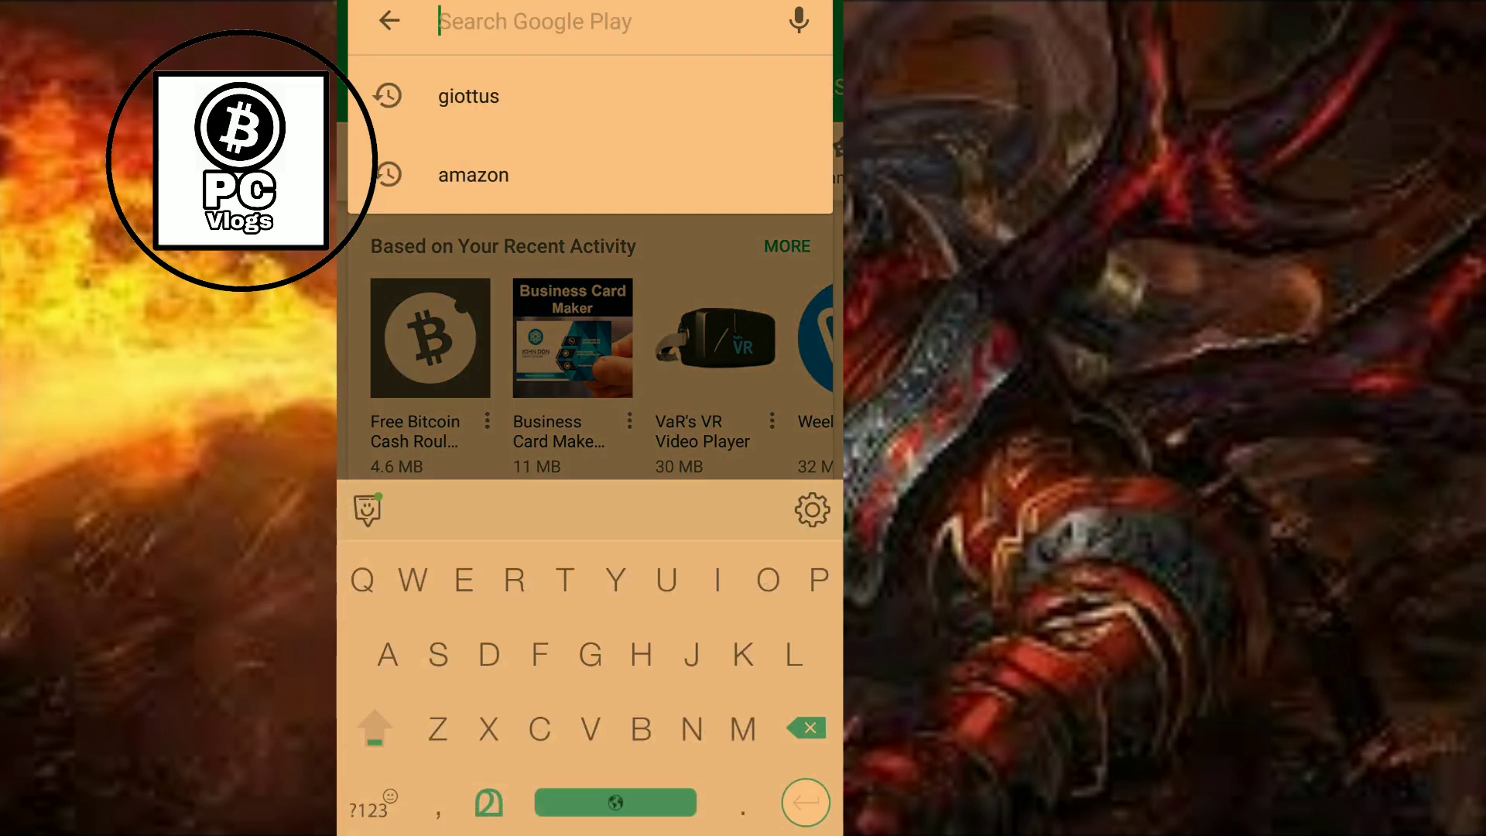
{"action": "type", "text": "Tur"}
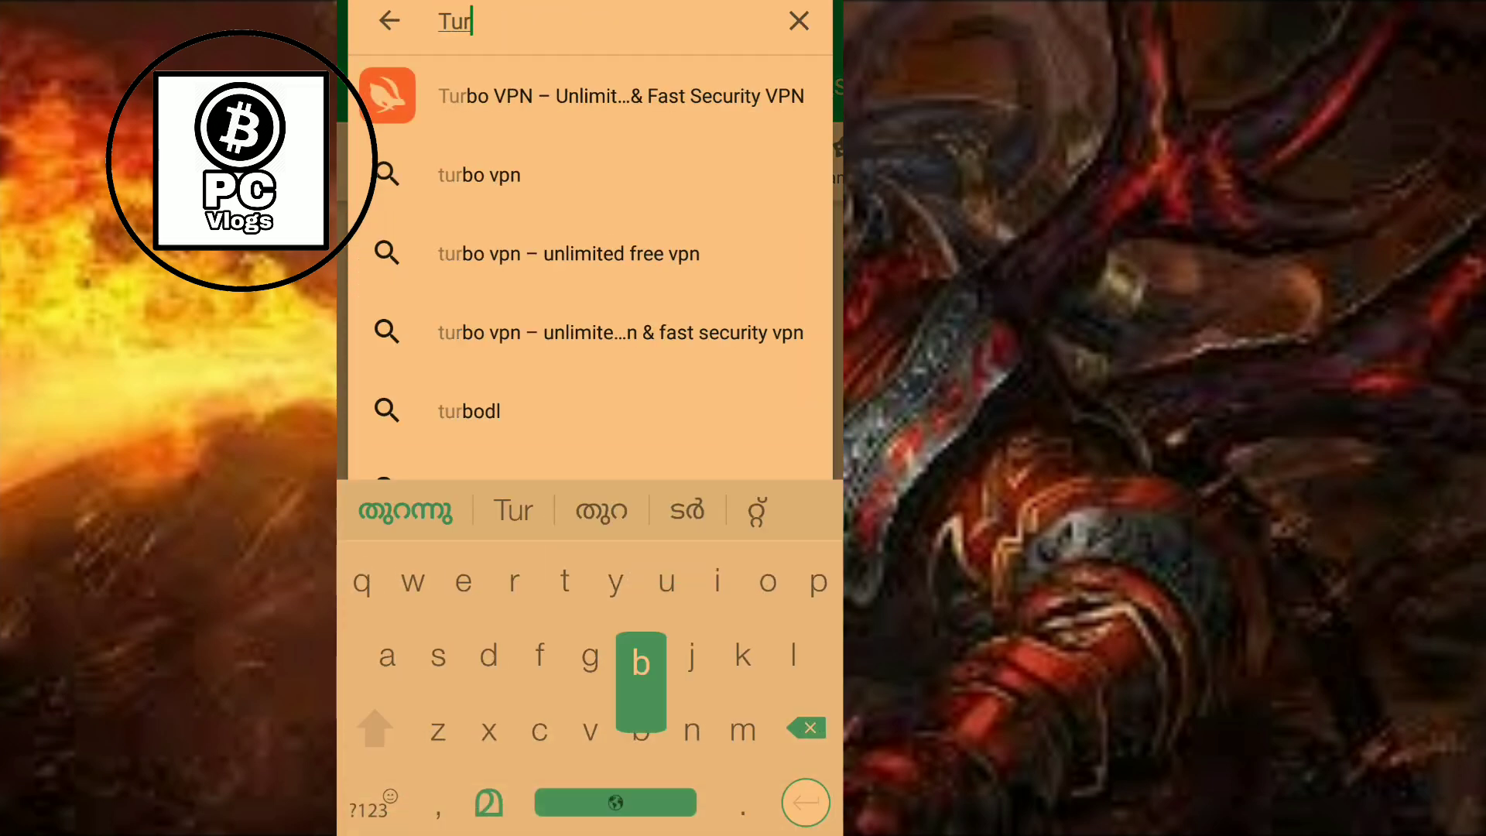
{"action": "type", "text": "b"}
{"action": "left_click", "coordinate": [621, 96]}
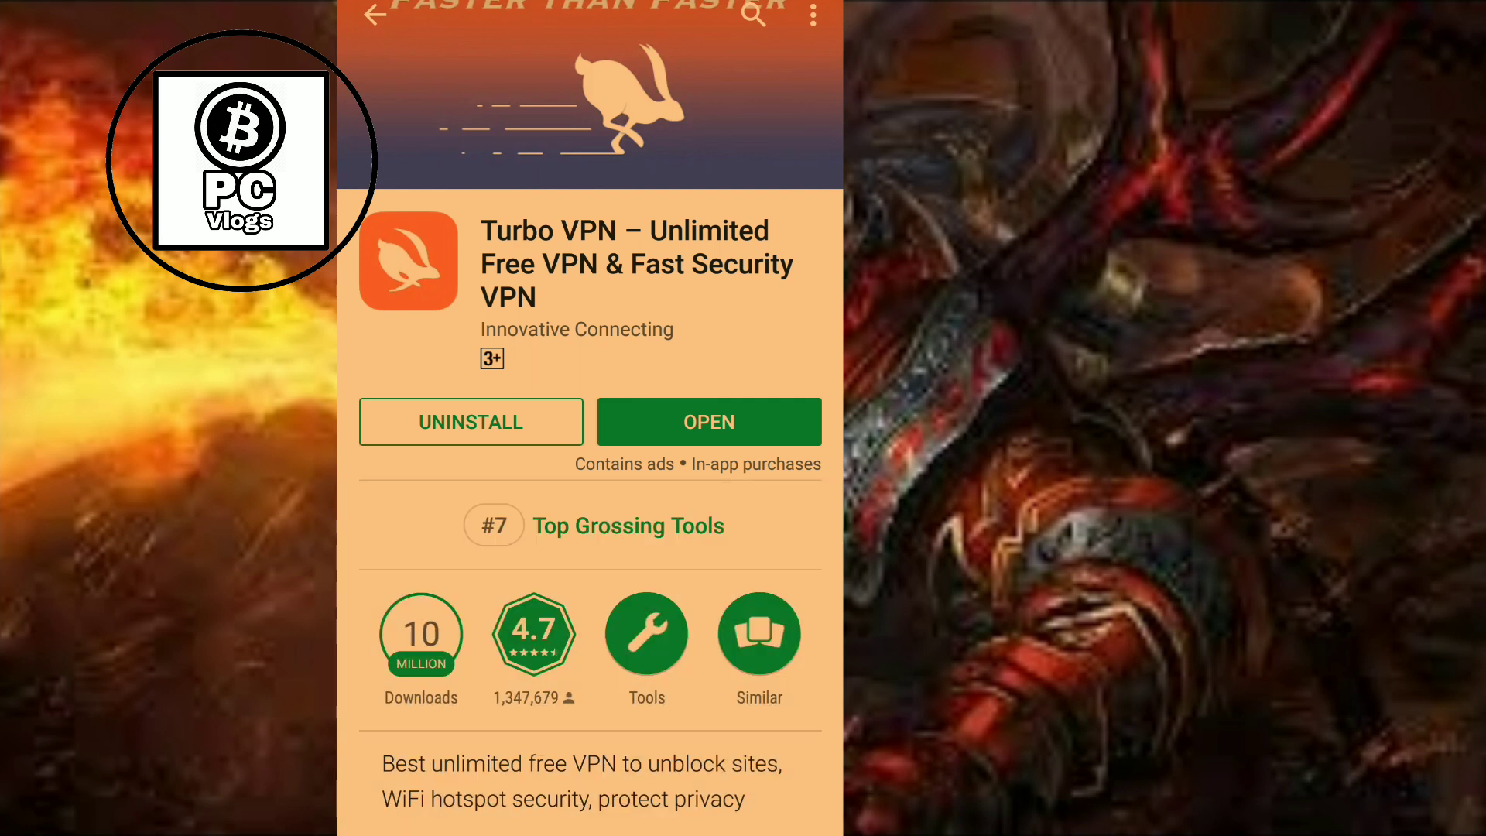
Launch Turbo VPN, accept its privacy policy, and decline the free trial offer.
{"action": "left_click", "coordinate": [708, 422]}
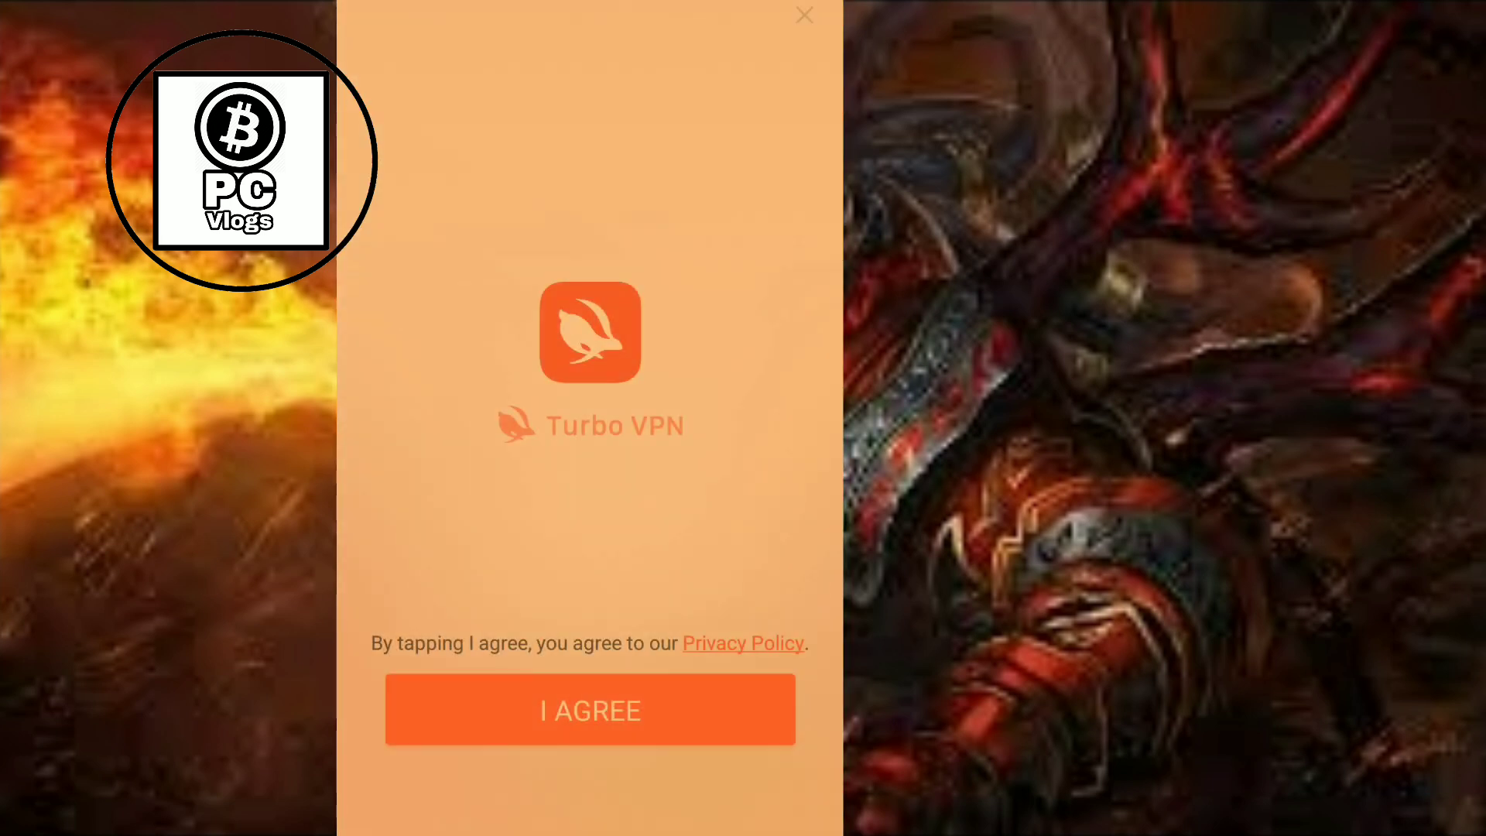
{"action": "left_click", "coordinate": [591, 711]}
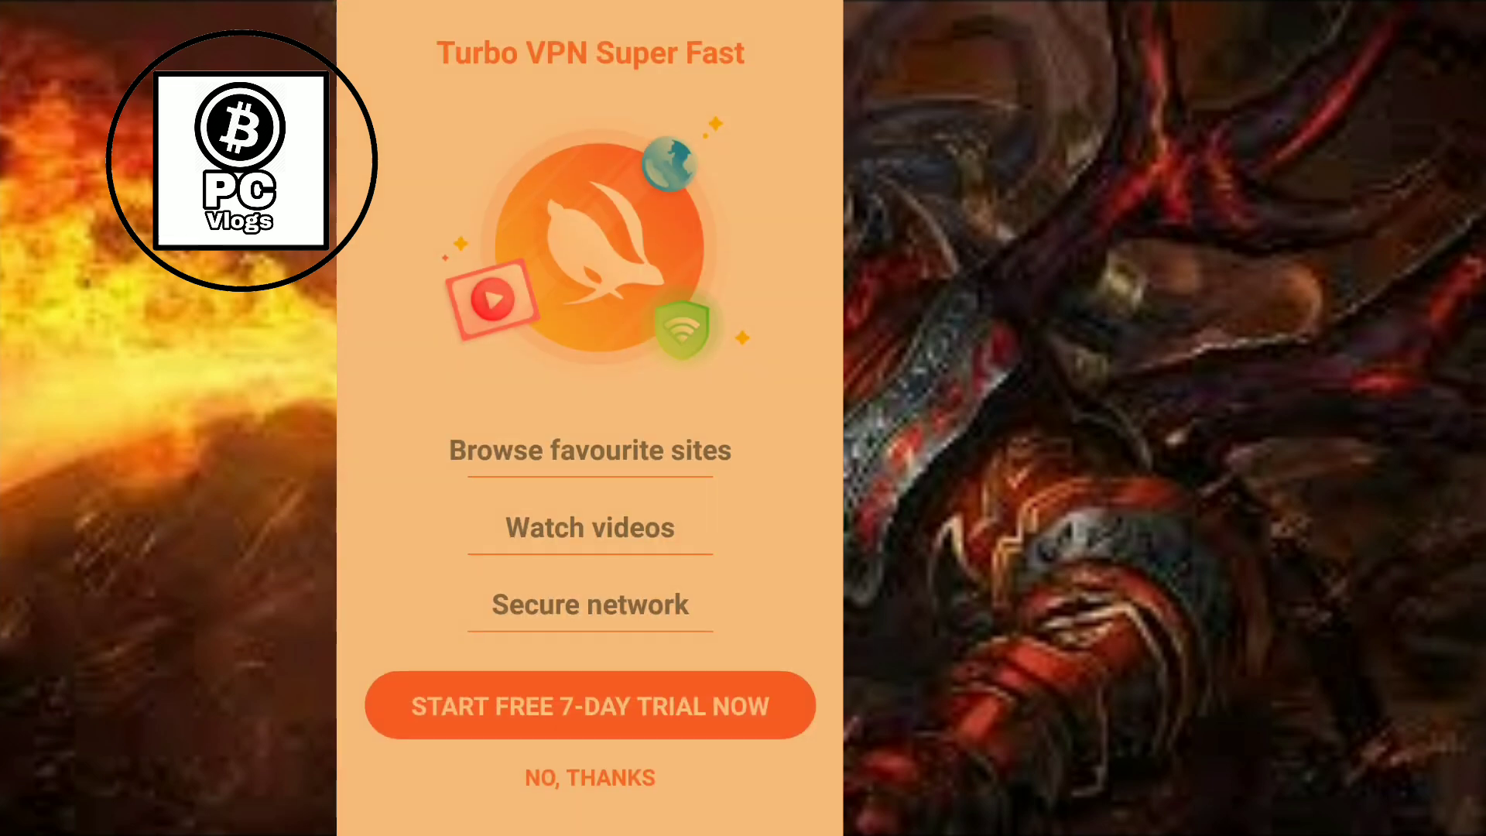
{"action": "left_click", "coordinate": [591, 777]}
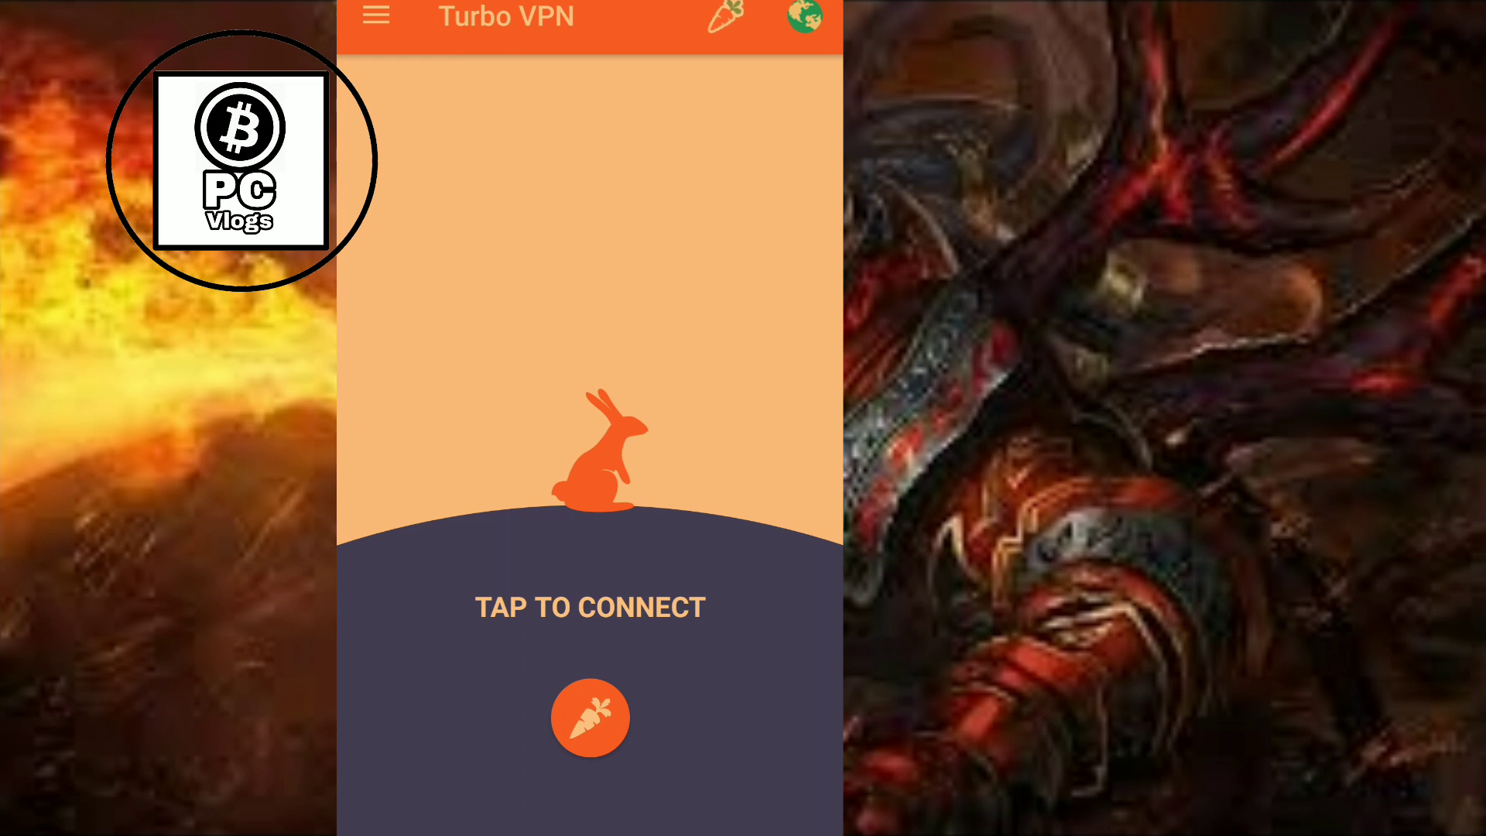
{"action": "scroll", "coordinate": [590, 475], "scroll_direction": "down", "scroll_amount": 2}
{"action": "scroll", "coordinate": [591, 477], "scroll_direction": "down", "scroll_amount": 2}
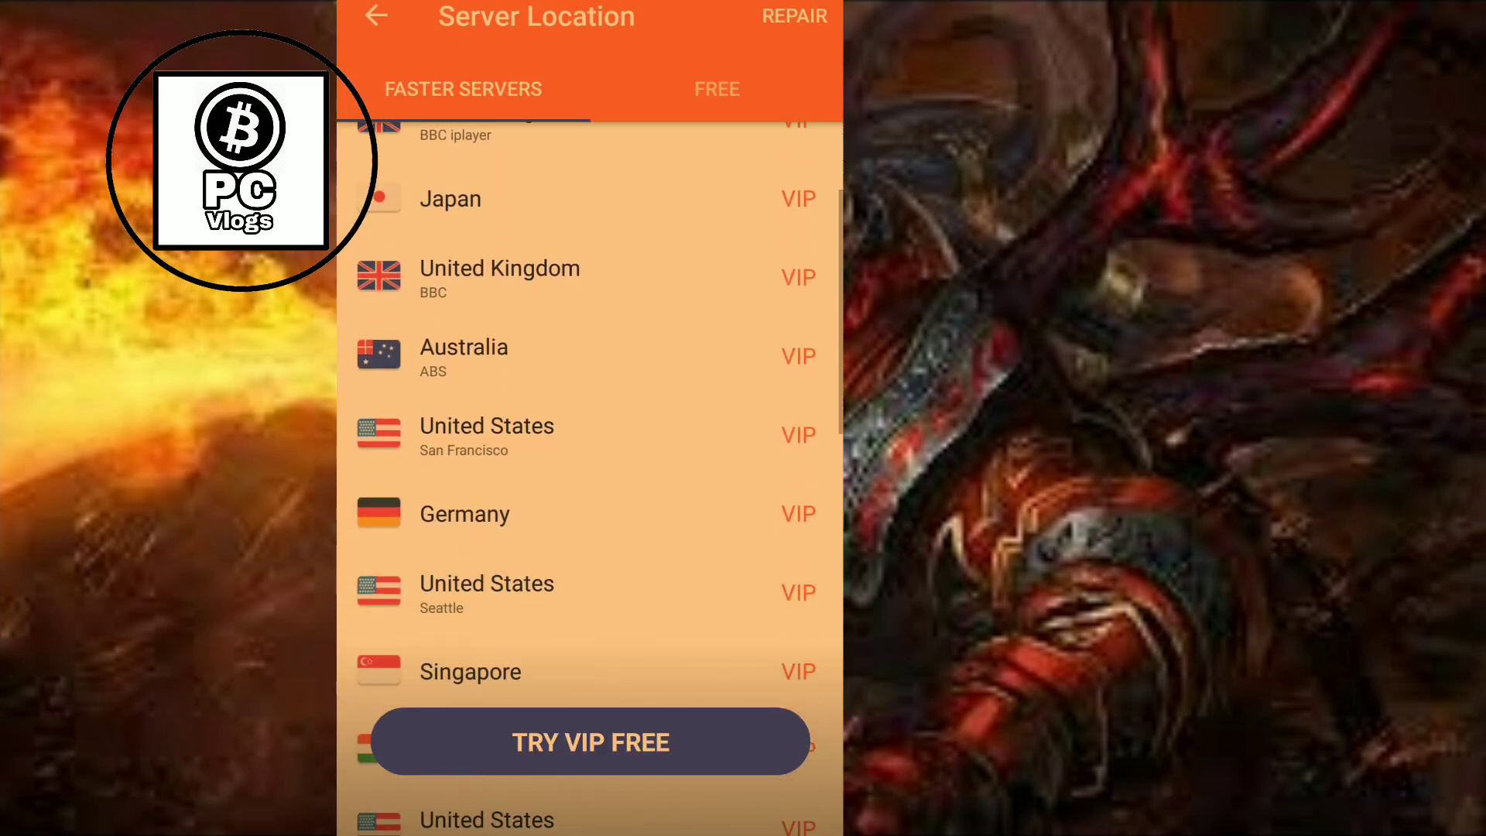
{"action": "scroll", "coordinate": [590, 475], "scroll_direction": "up", "scroll_amount": 3}
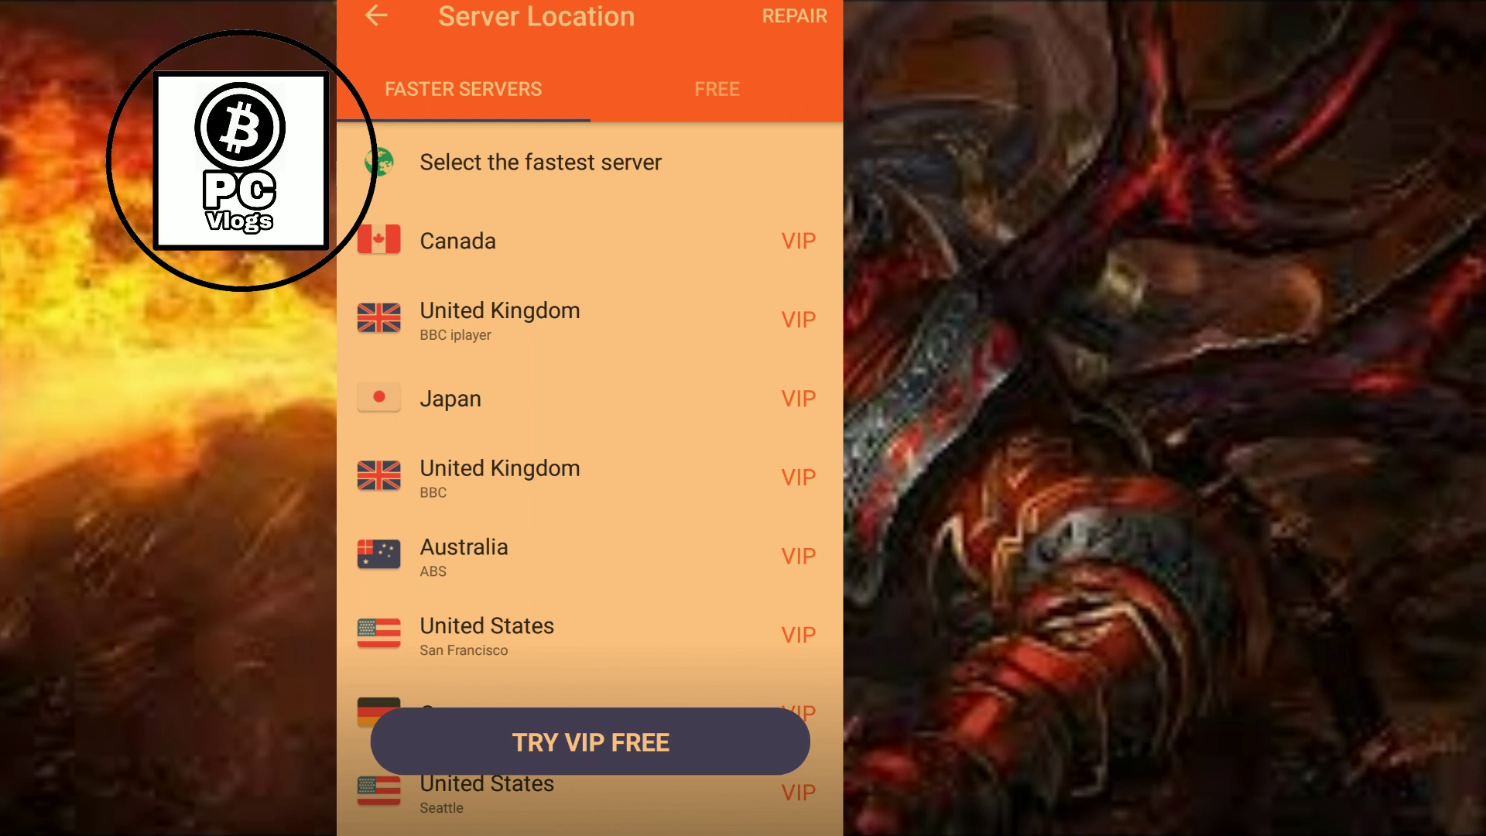
Dismiss the VIP trial payment sheet and pick the India server from the FREE list.
{"action": "left_click", "coordinate": [717, 89]}
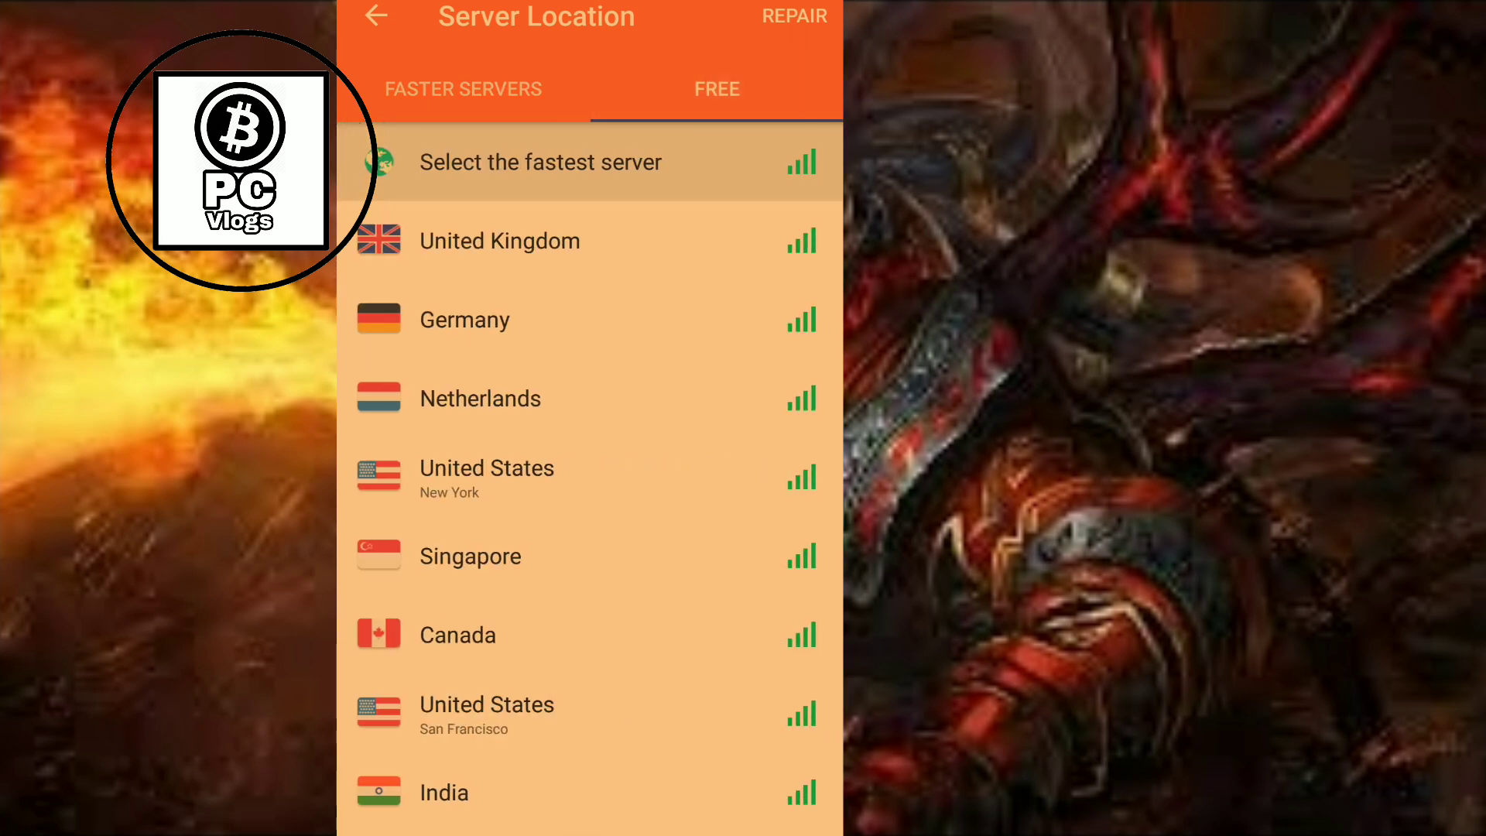
{"action": "left_click", "coordinate": [463, 89]}
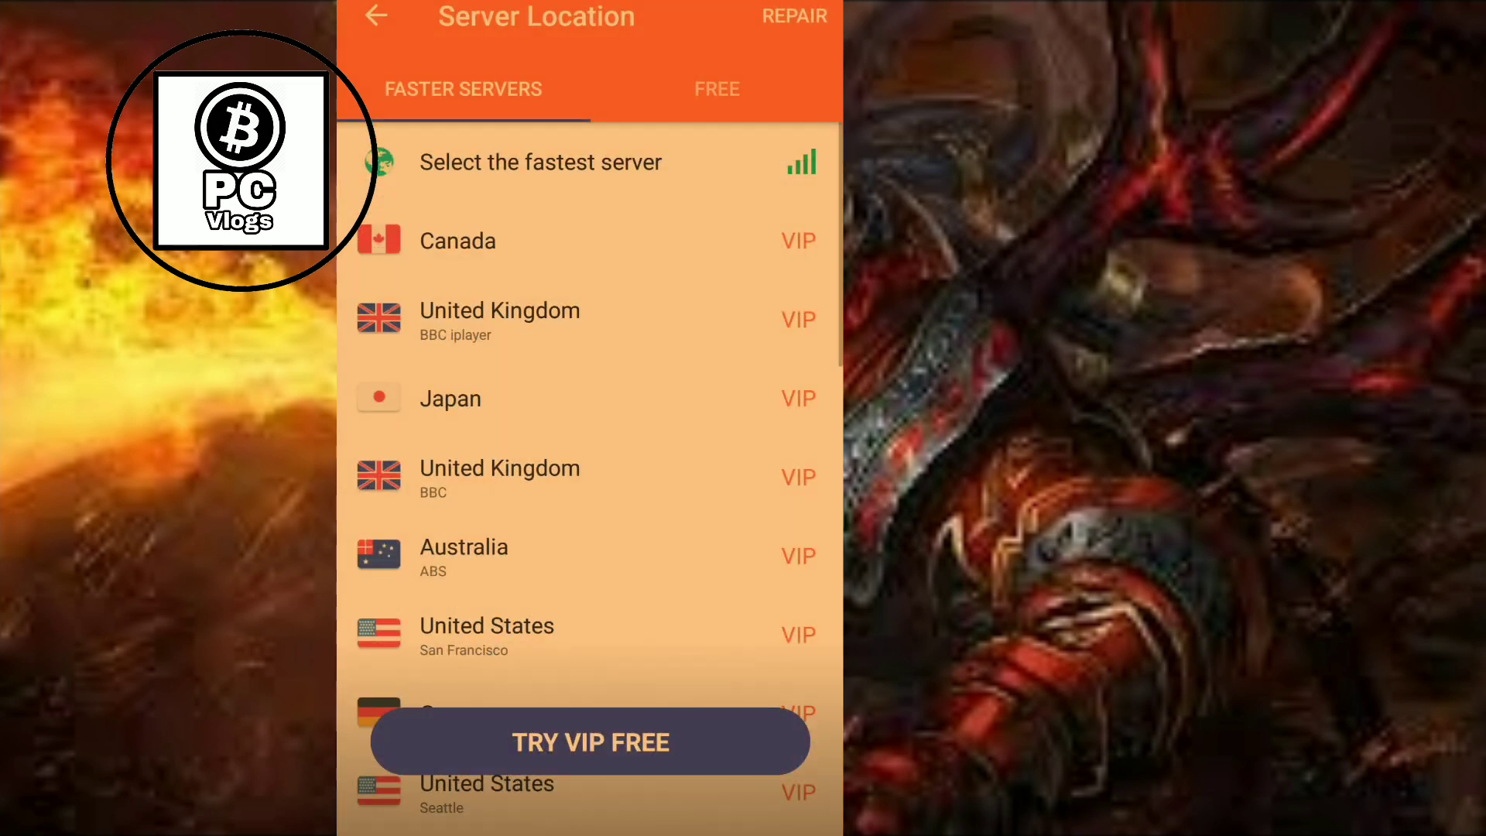
{"action": "left_click", "coordinate": [589, 742]}
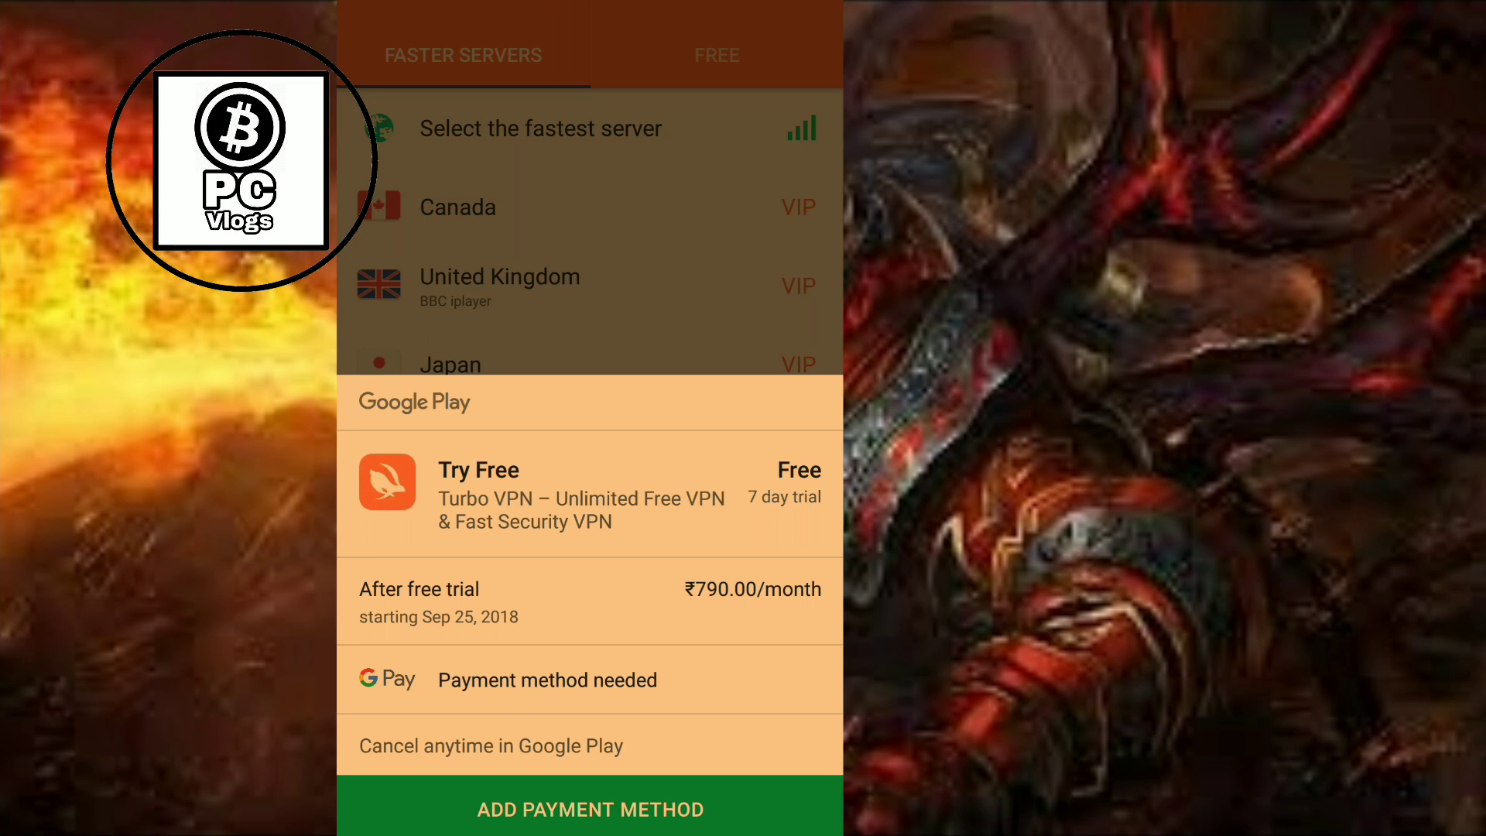
{"action": "key", "text": "Escape"}
{"action": "scroll", "coordinate": [590, 465], "scroll_direction": "down", "scroll_amount": 5}
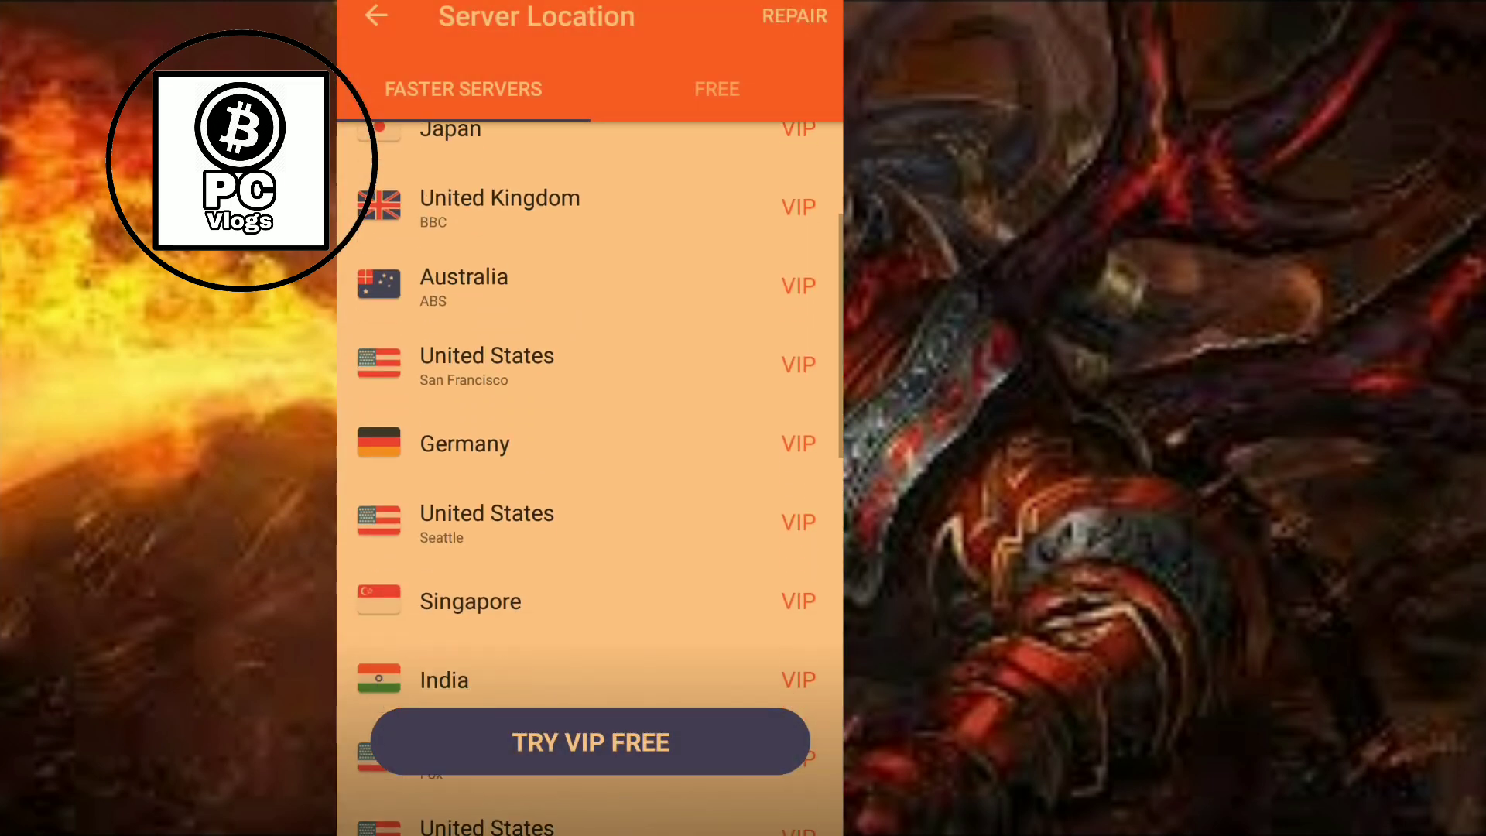
{"action": "left_click", "coordinate": [717, 88]}
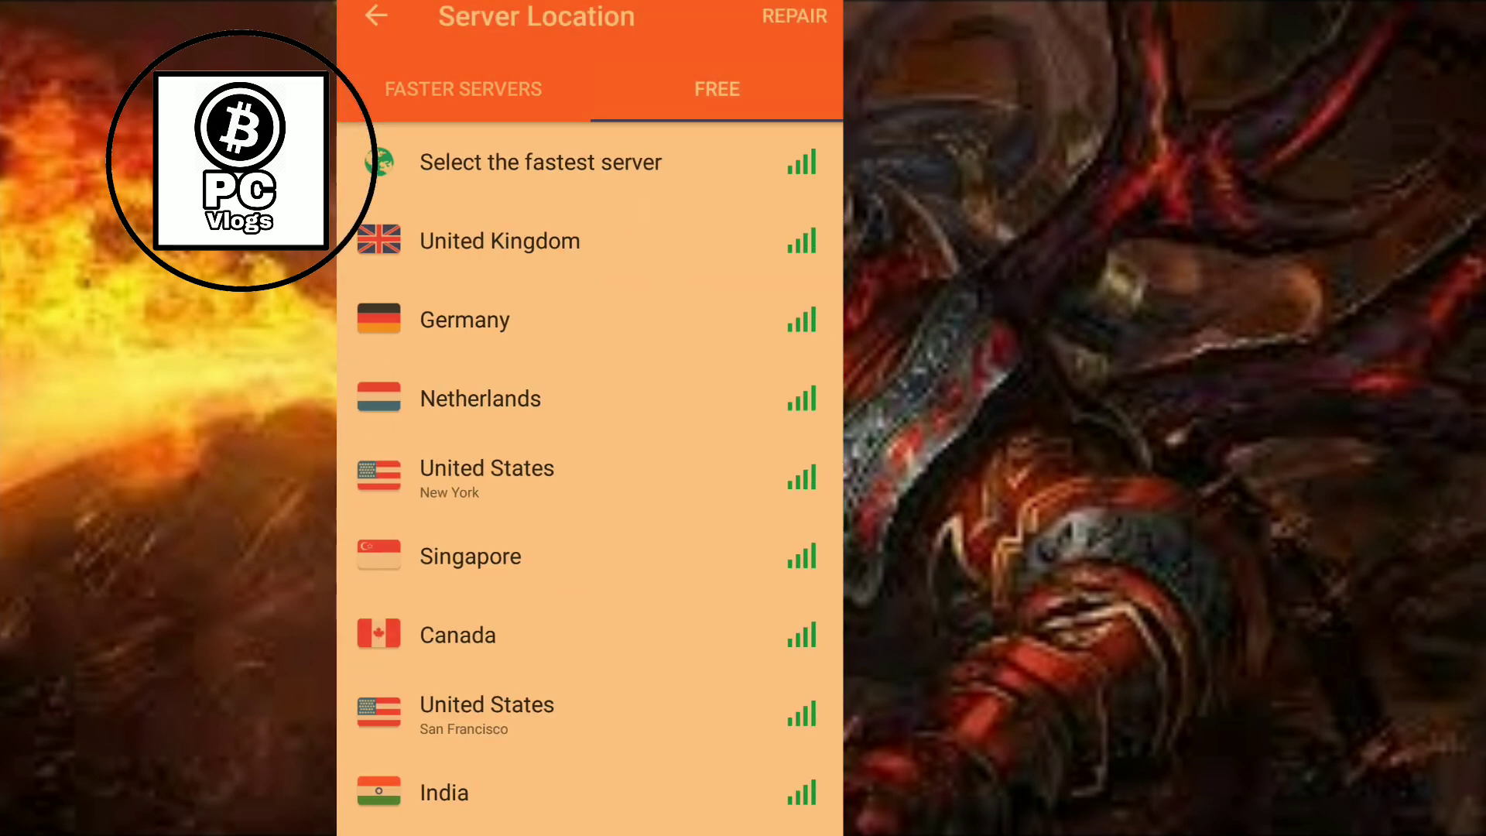
{"action": "left_click", "coordinate": [590, 792]}
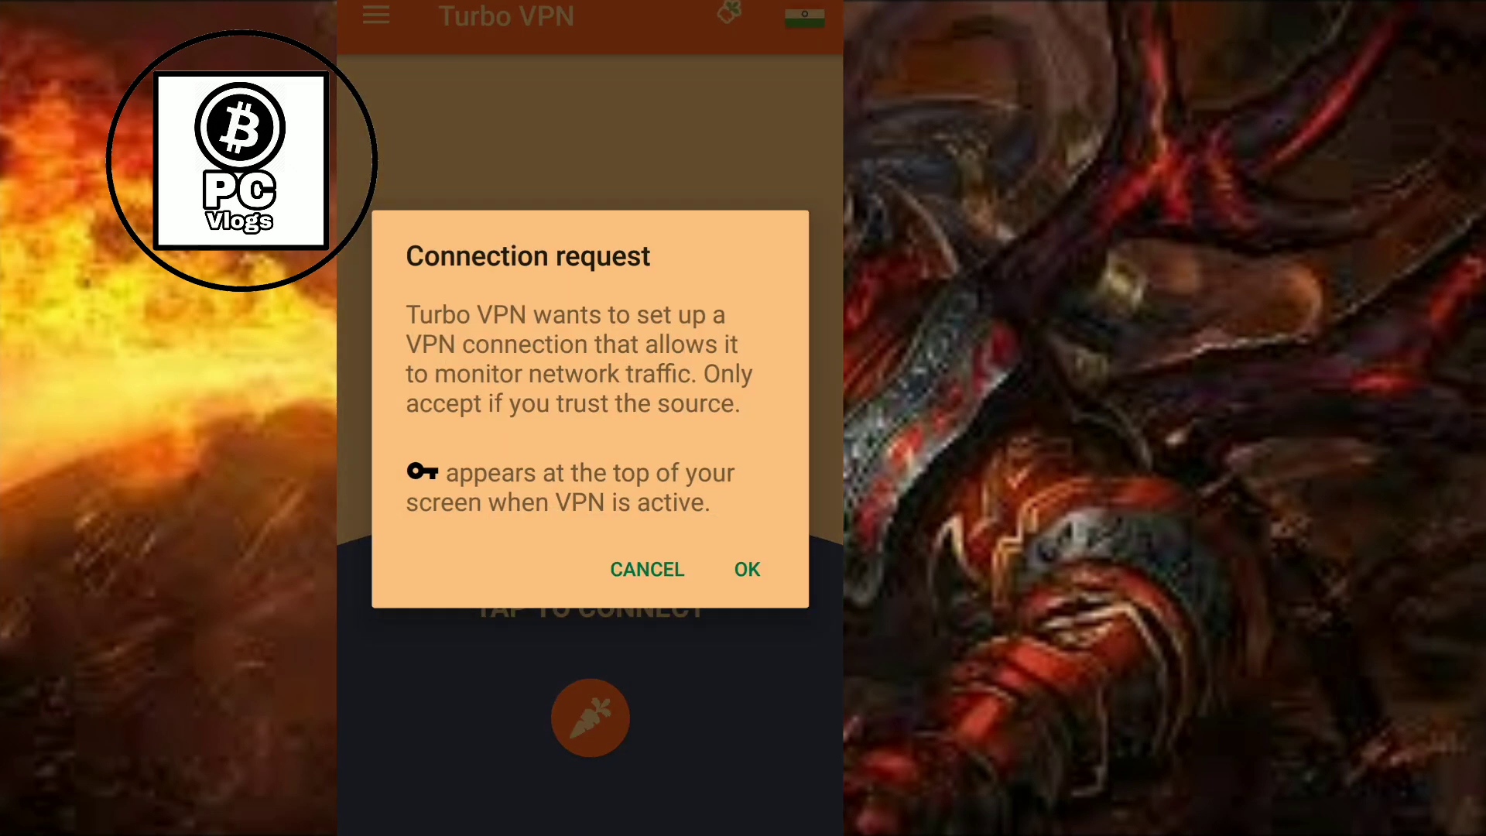
Approve Android's VPN connection request so Turbo VPN connects through India.
{"action": "left_click", "coordinate": [746, 569]}
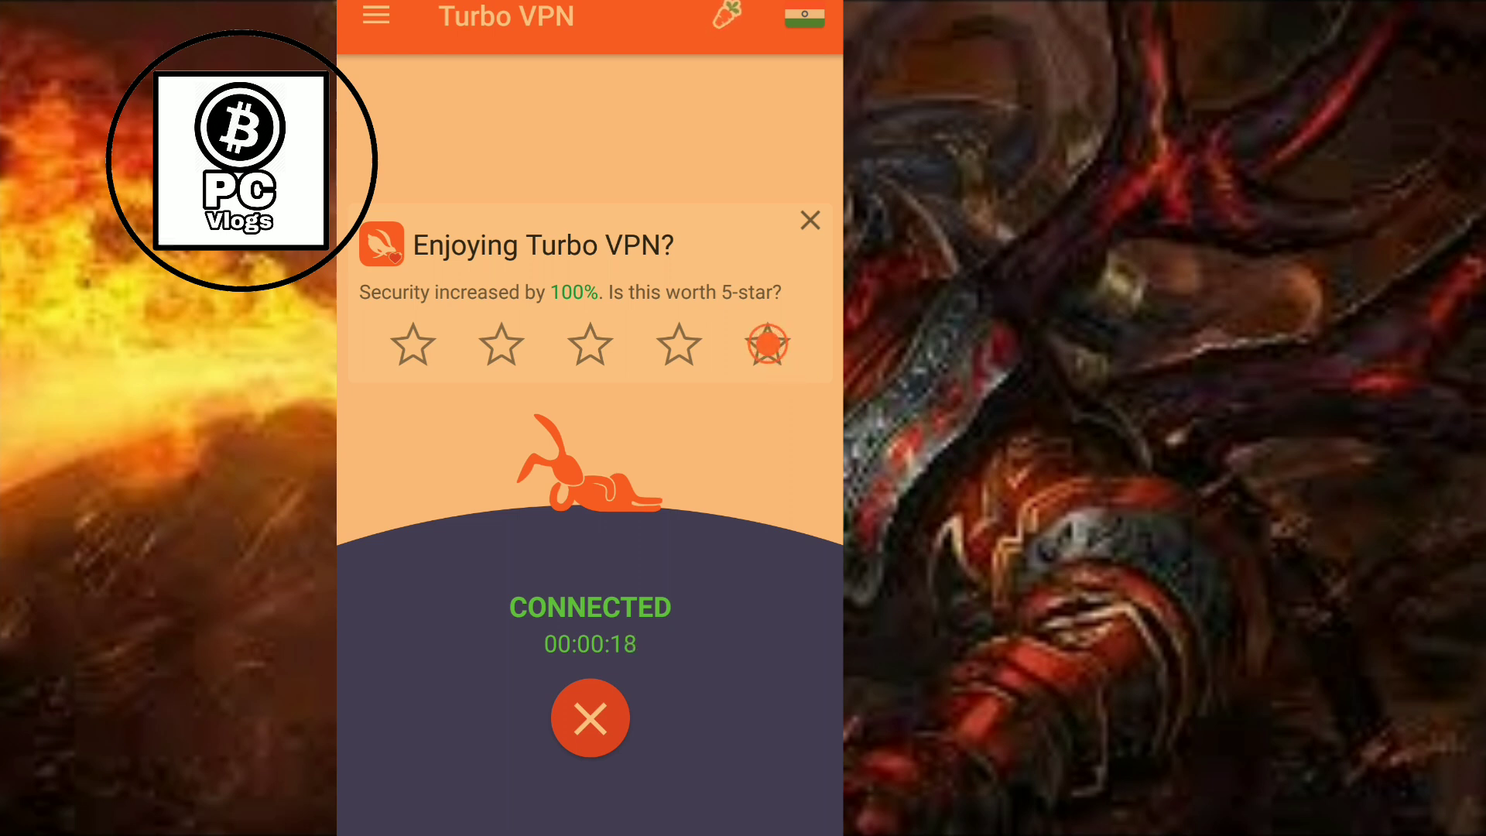
Send Turbo VPN to the background and bring up the launcher's app drawer.
{"action": "key", "text": "super"}
{"action": "left_click_drag", "start_coordinate": [590, 697], "coordinate": [590, 291]}
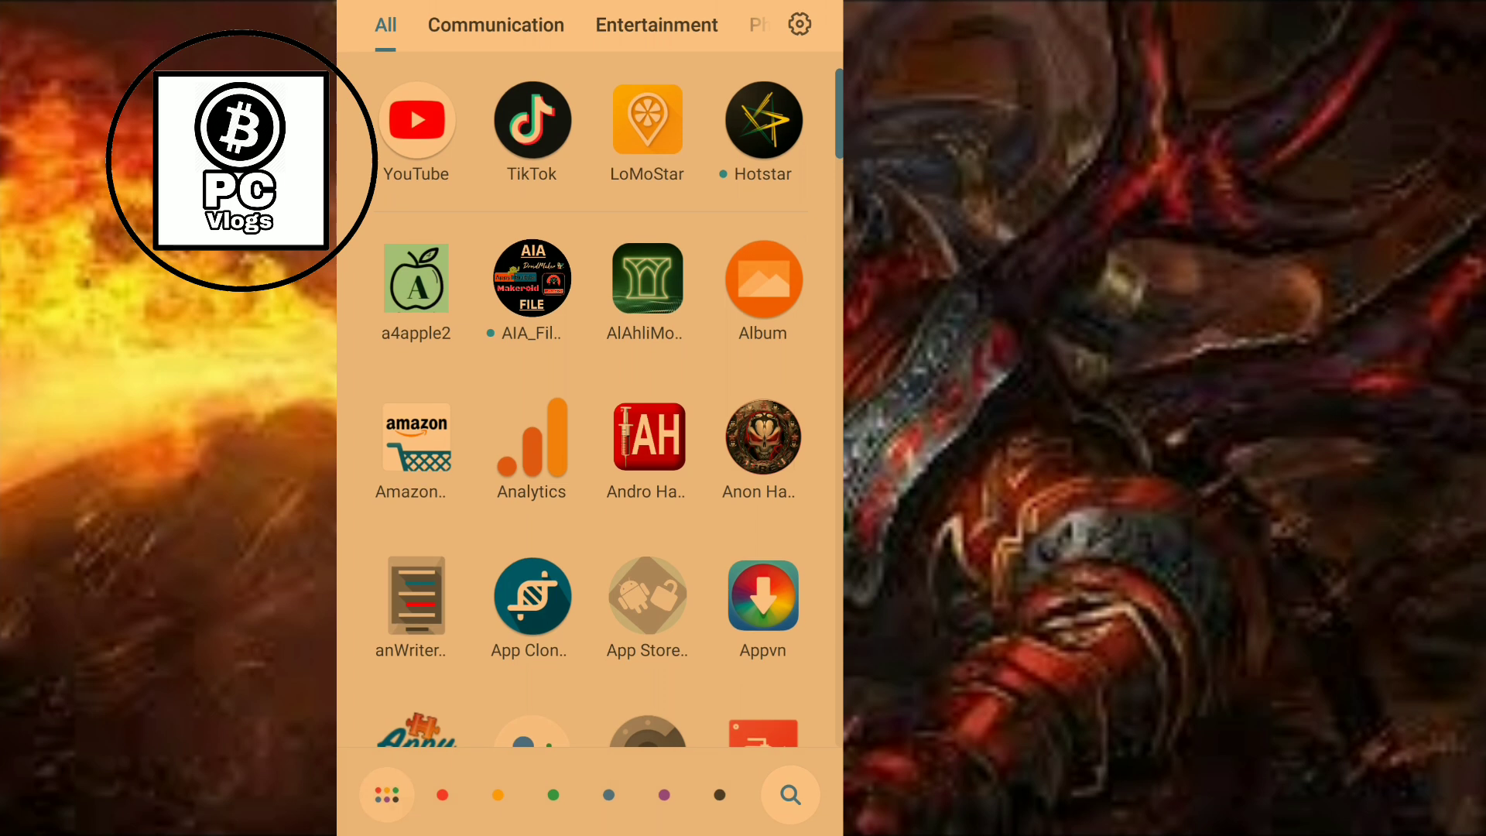